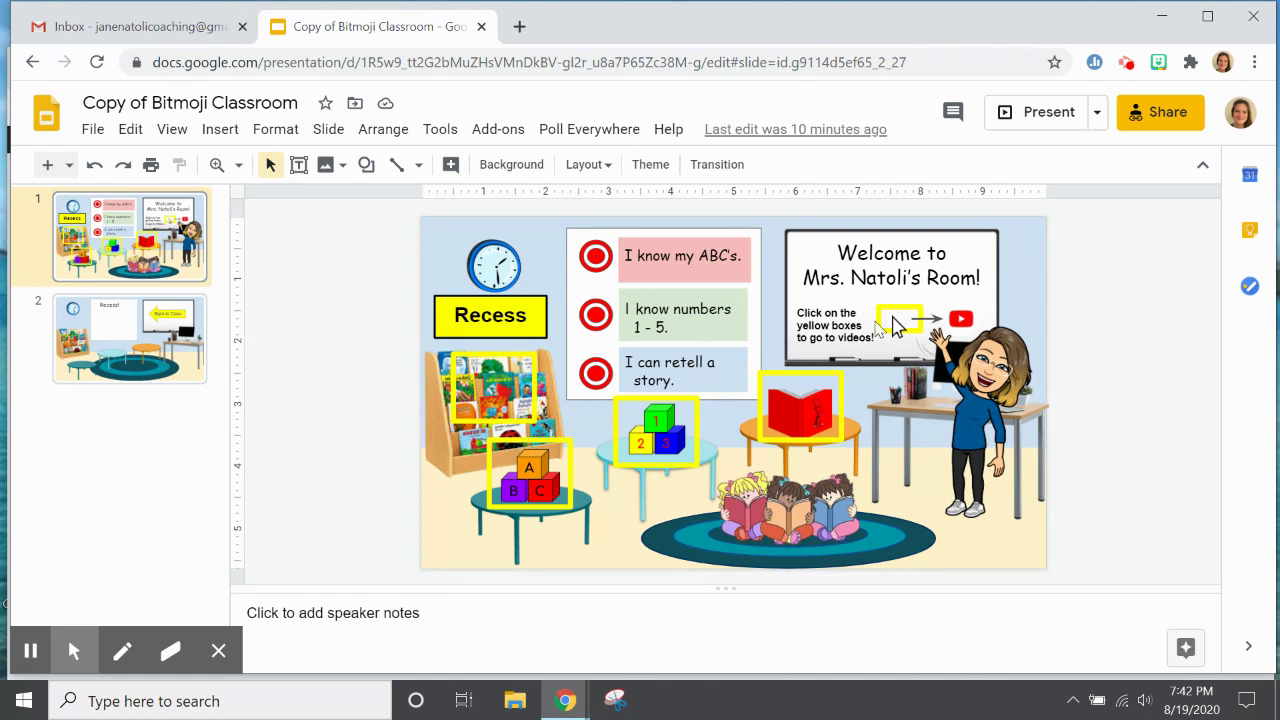
Step: Select the yellow ABC blocks box to reveal its safeyoutube.net video link
{"action": "left_click", "coordinate": [526, 468]}
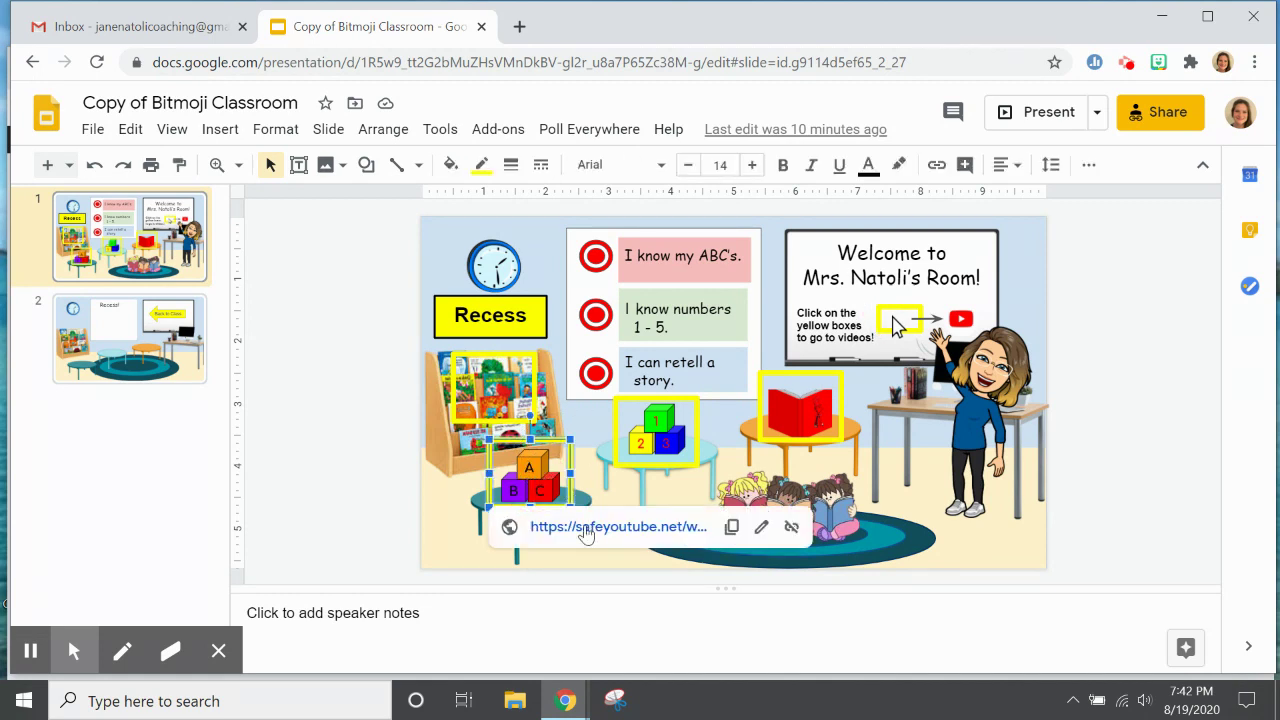
Step: Deselect the ABC box, view the Recess! slide (slide 2), then go back to slide 1
{"action": "left_click", "coordinate": [407, 486]}
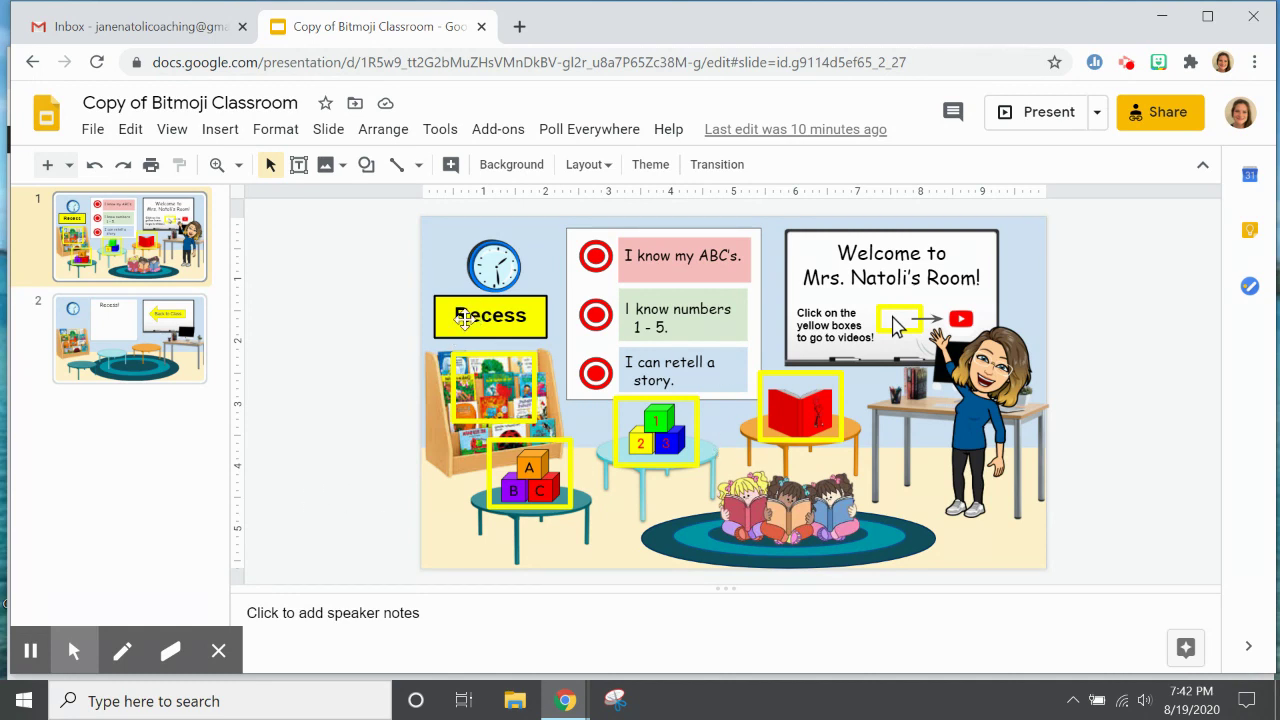
{"action": "left_click", "coordinate": [132, 366]}
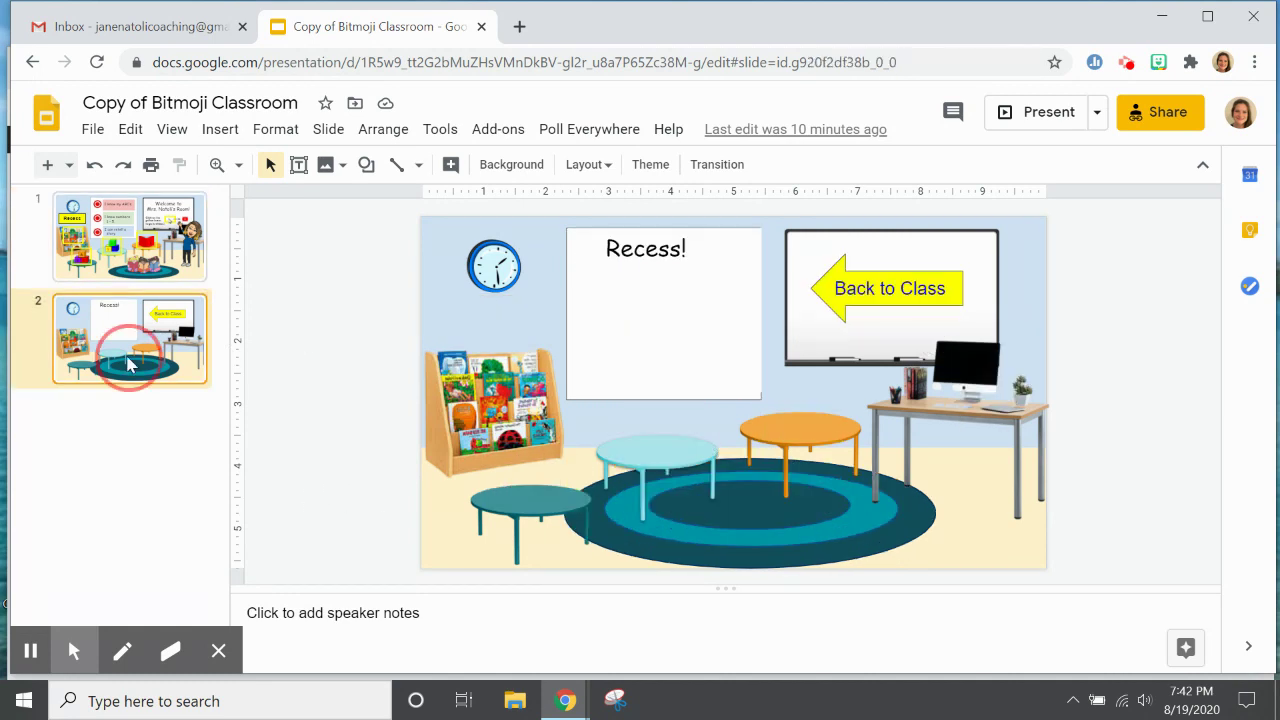
{"action": "left_click", "coordinate": [178, 265]}
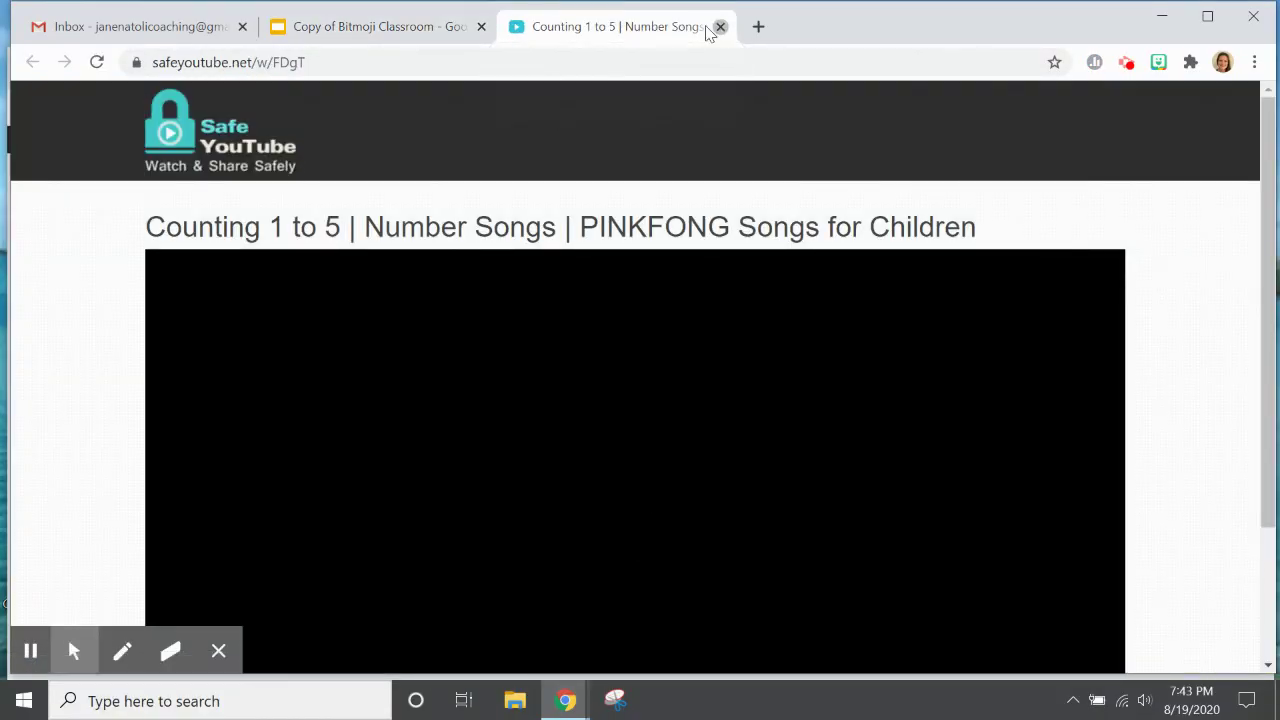
Step: Close the Counting 1 to 5 video tab and test a spot on the slide without a link
{"action": "left_click", "coordinate": [720, 26]}
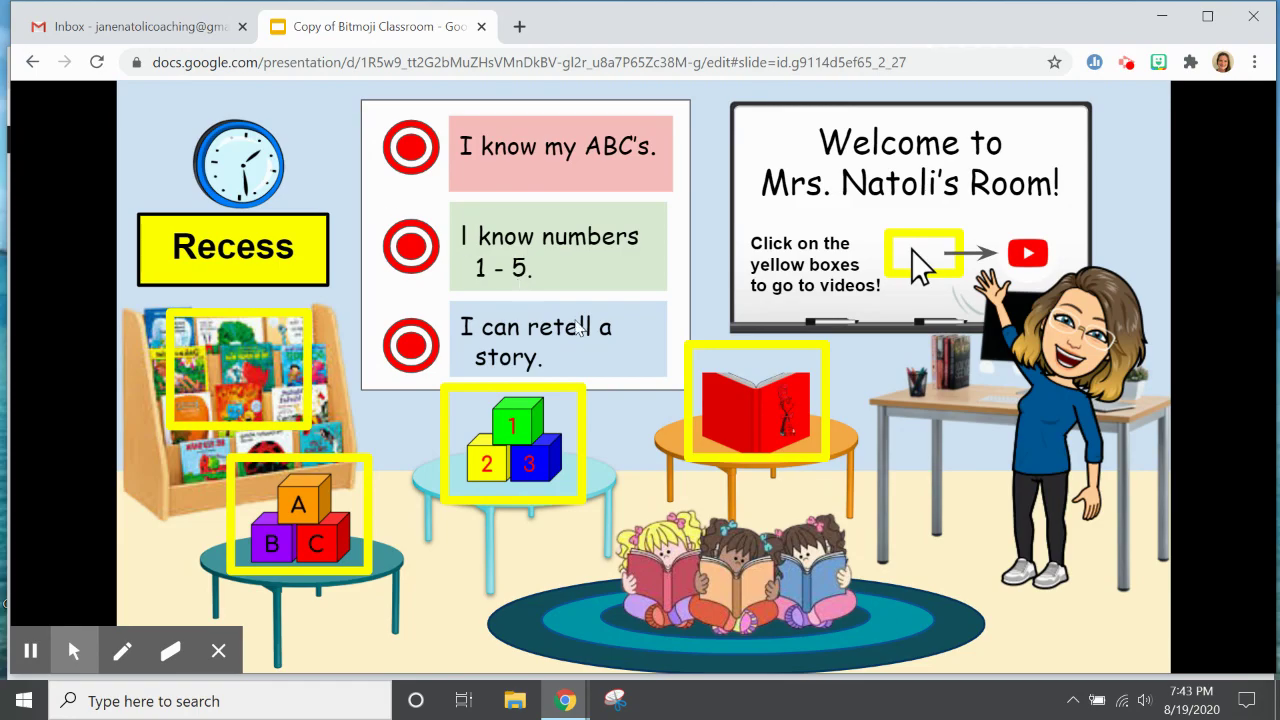
{"action": "left_click", "coordinate": [662, 221]}
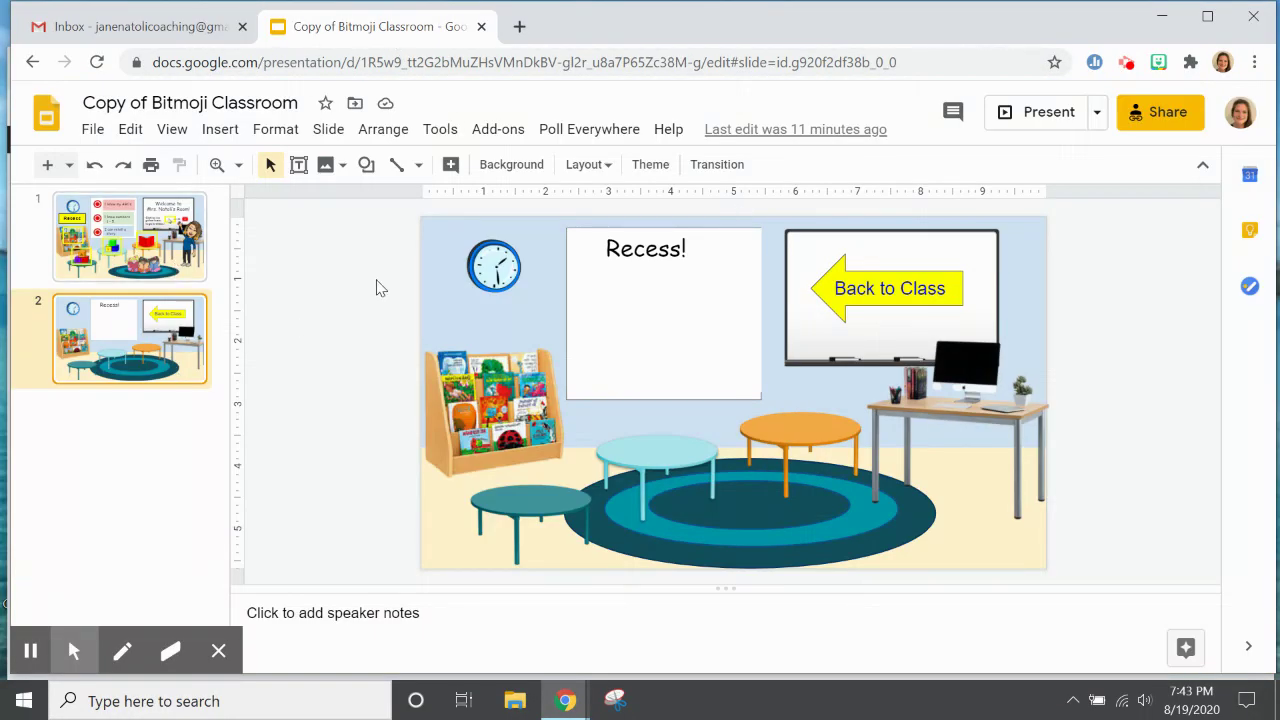
Step: Draw a rounded rectangle covering all of slide 1 and make its fill transparent
{"action": "left_click", "coordinate": [116, 236]}
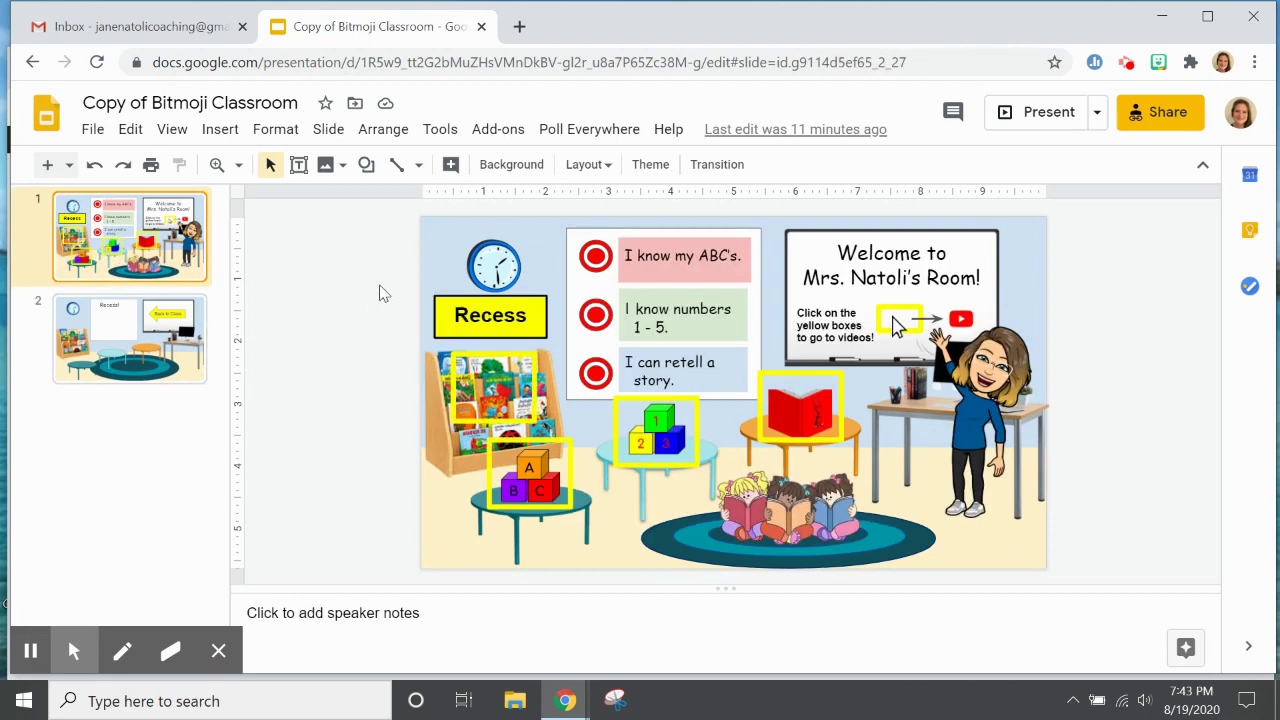
{"action": "left_click", "coordinate": [366, 168]}
{"action": "mouse_move", "coordinate": [408, 202]}
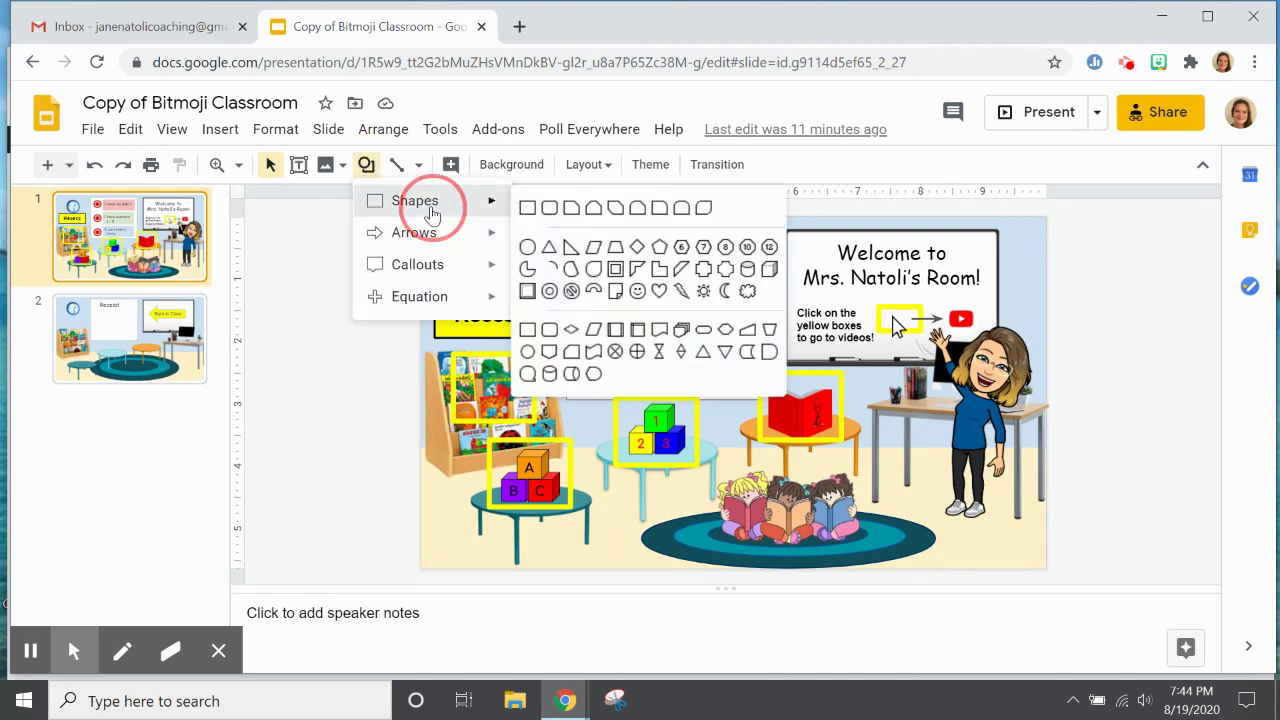
{"action": "left_click", "coordinate": [550, 214]}
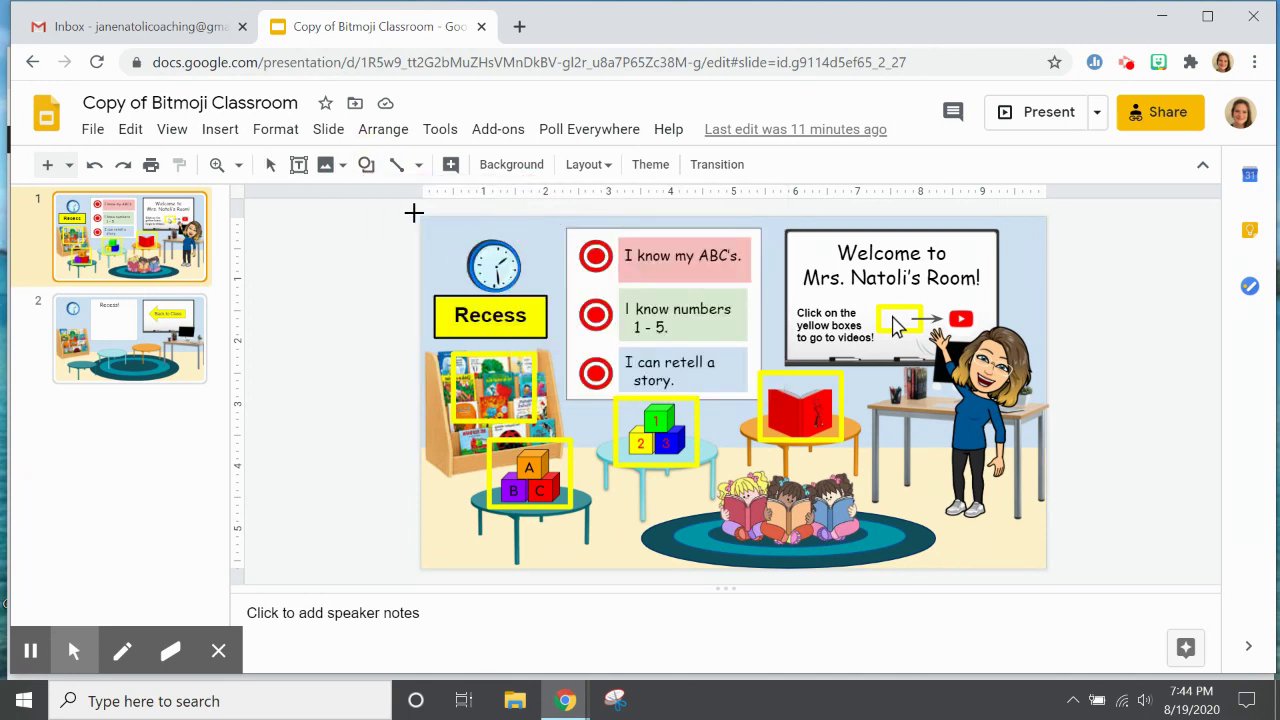
{"action": "mouse_move", "coordinate": [418, 215]}
{"action": "left_mouse_down"}
{"action": "mouse_move", "coordinate": [798, 420]}
{"action": "mouse_move", "coordinate": [1080, 546]}
{"action": "mouse_move", "coordinate": [1045, 566]}
{"action": "left_mouse_up"}
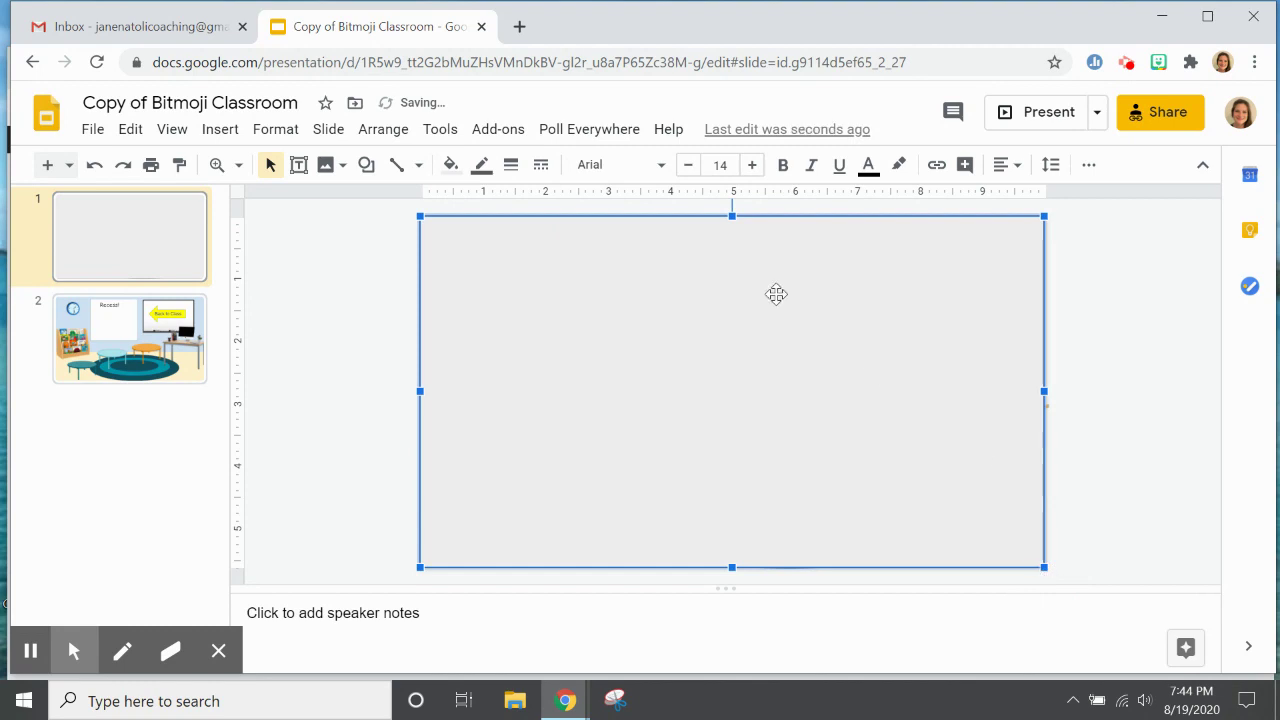
{"action": "left_click", "coordinate": [450, 165]}
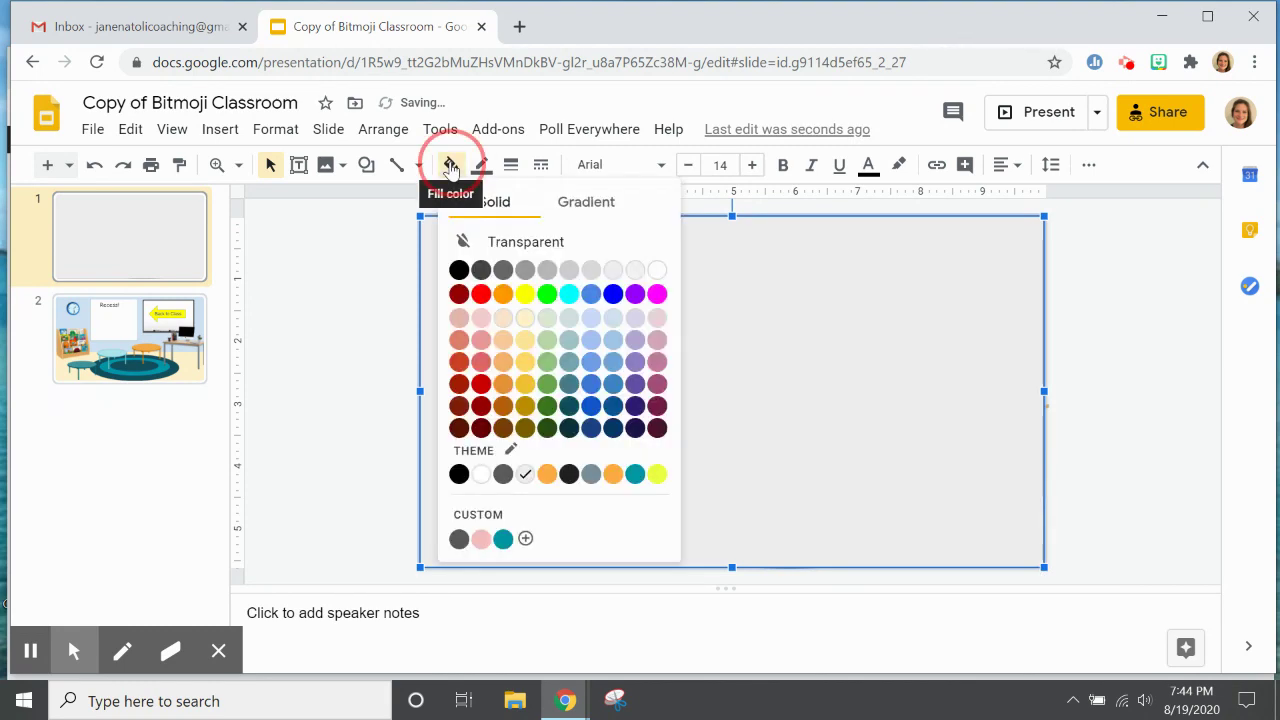
{"action": "left_click", "coordinate": [509, 247]}
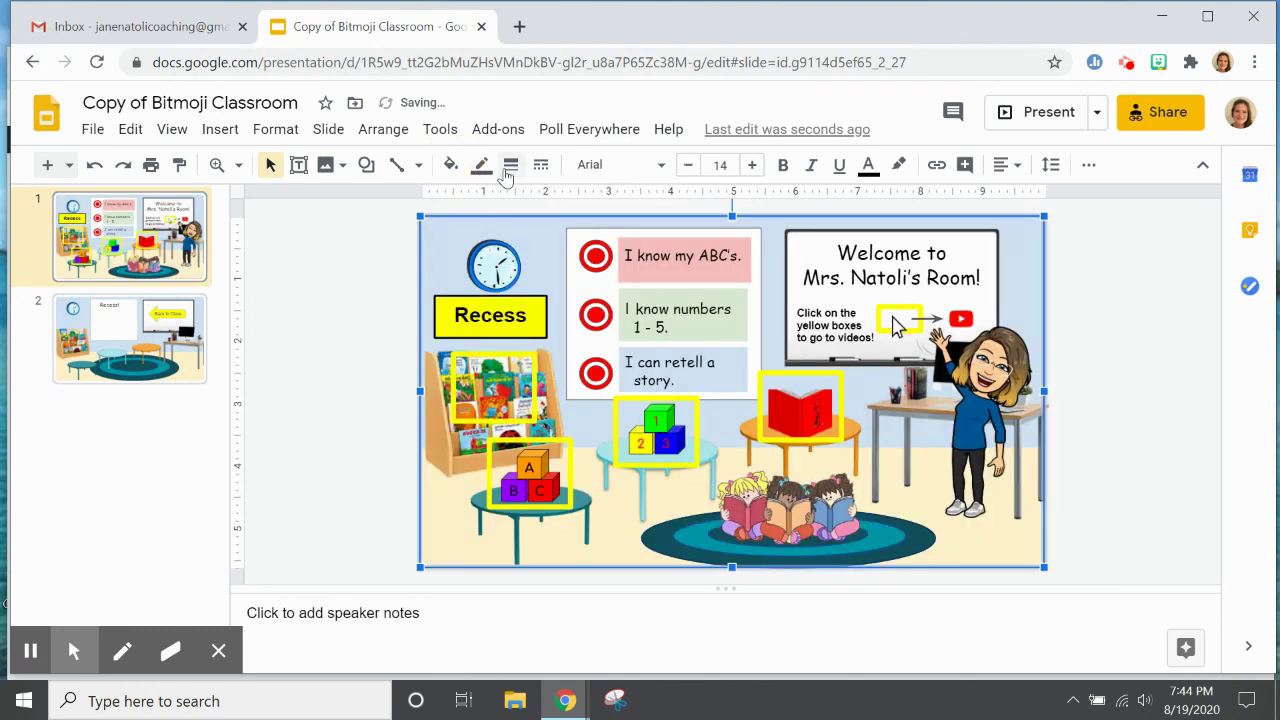
Step: Give the slide-sized rectangle an 8px border and reselect it
{"action": "left_click", "coordinate": [414, 255]}
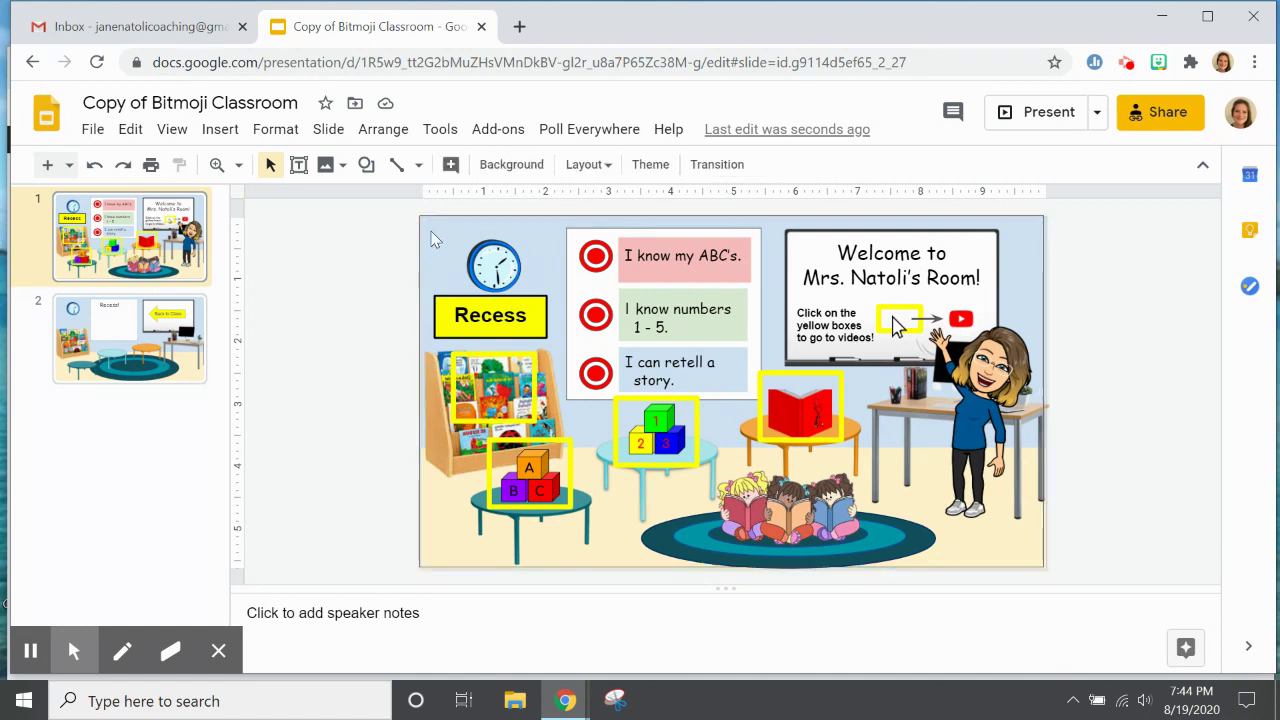
{"action": "key", "text": "Tab"}
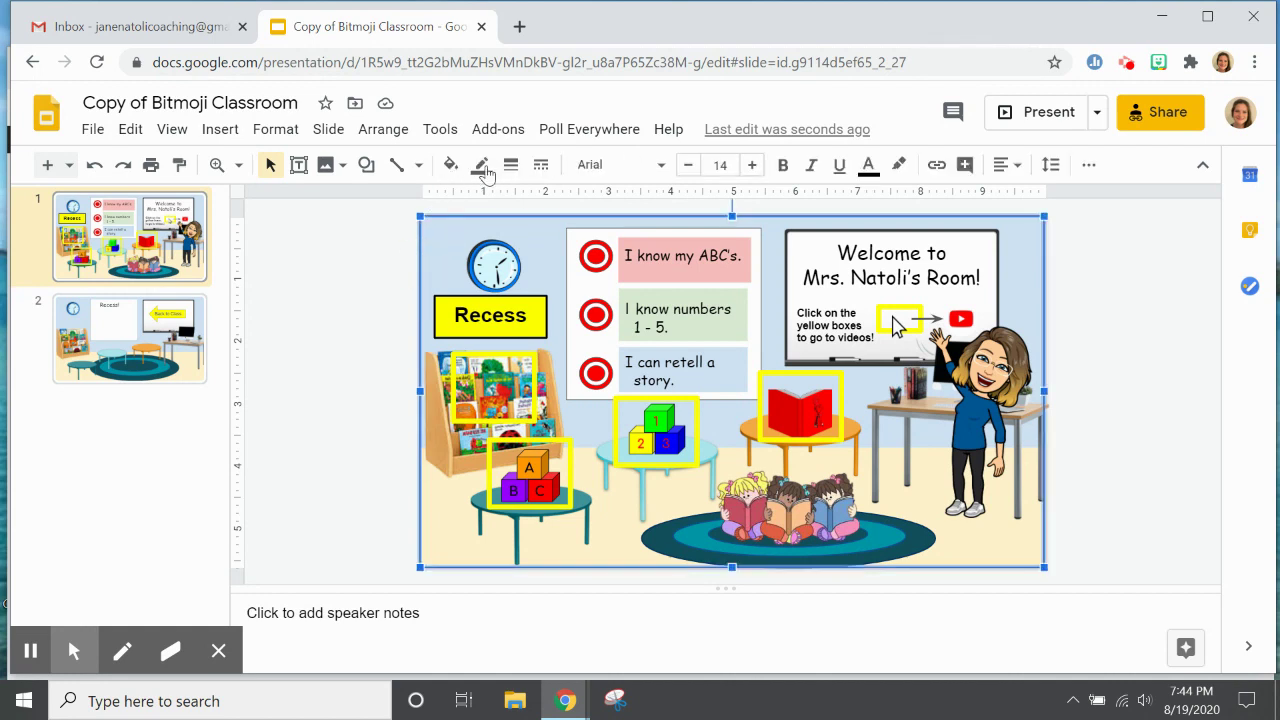
{"action": "left_click", "coordinate": [510, 164]}
{"action": "left_click", "coordinate": [515, 322]}
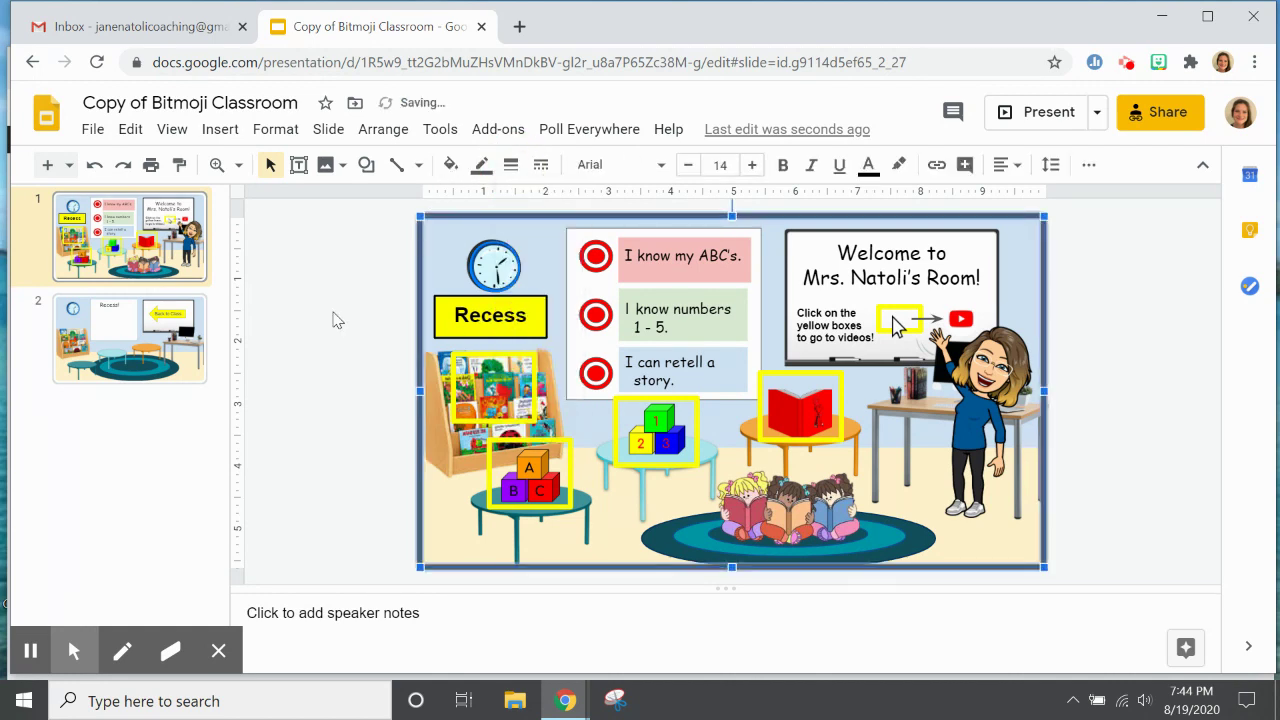
{"action": "left_click", "coordinate": [418, 230]}
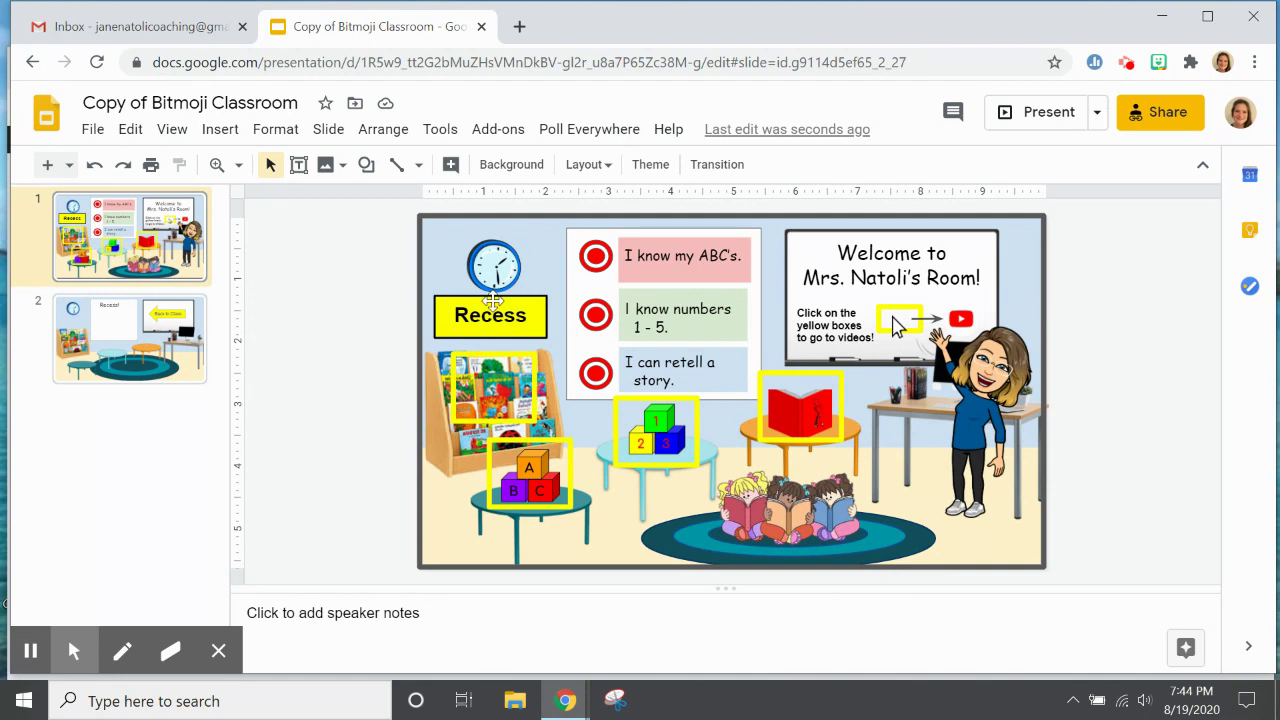
{"action": "left_click", "coordinate": [470, 252]}
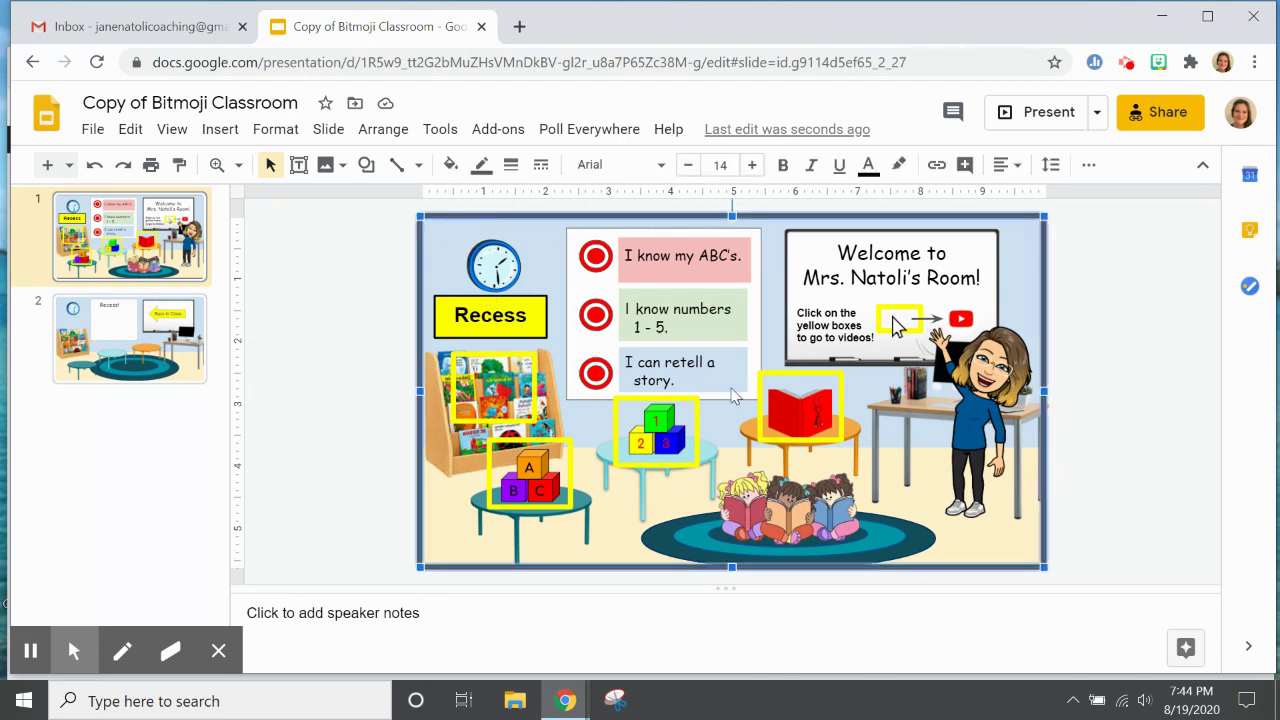
Step: Link the full-slide box to Slide 1, then drag the box off the slide
{"action": "left_click", "coordinate": [224, 130]}
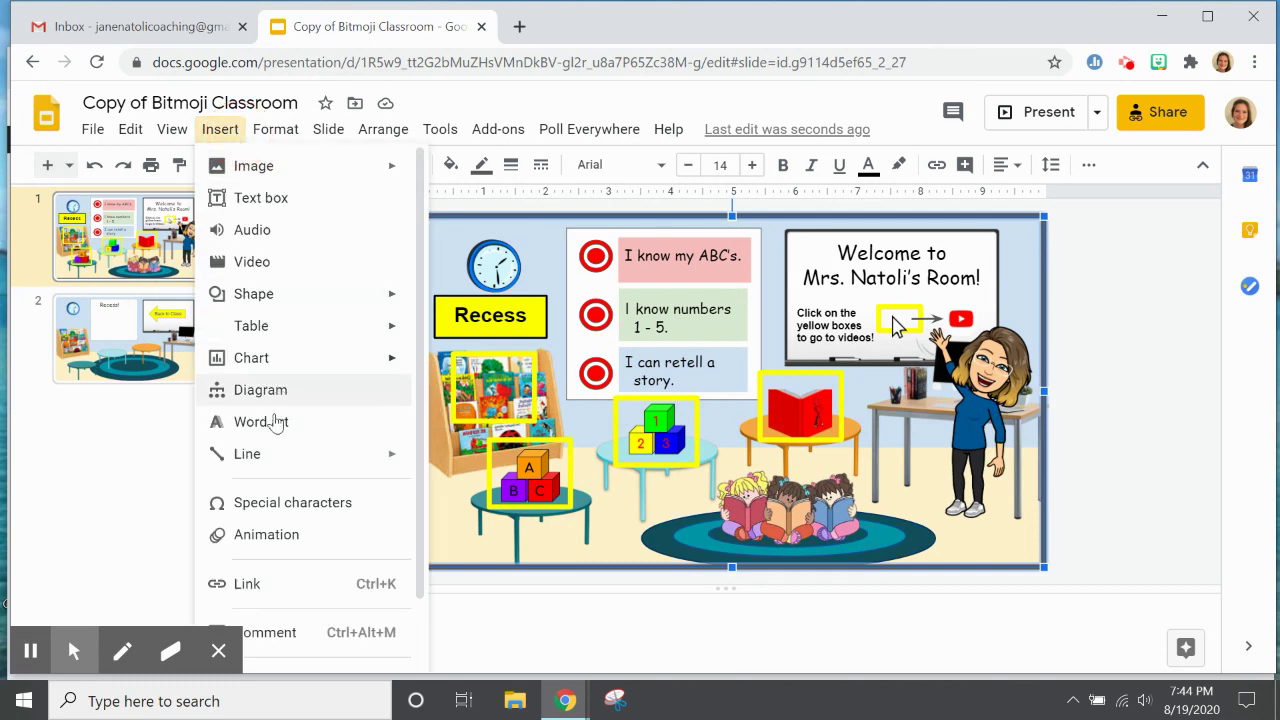
{"action": "scroll", "coordinate": [280, 425], "scroll_direction": "down", "scroll_amount": 1}
{"action": "left_click", "coordinate": [268, 493]}
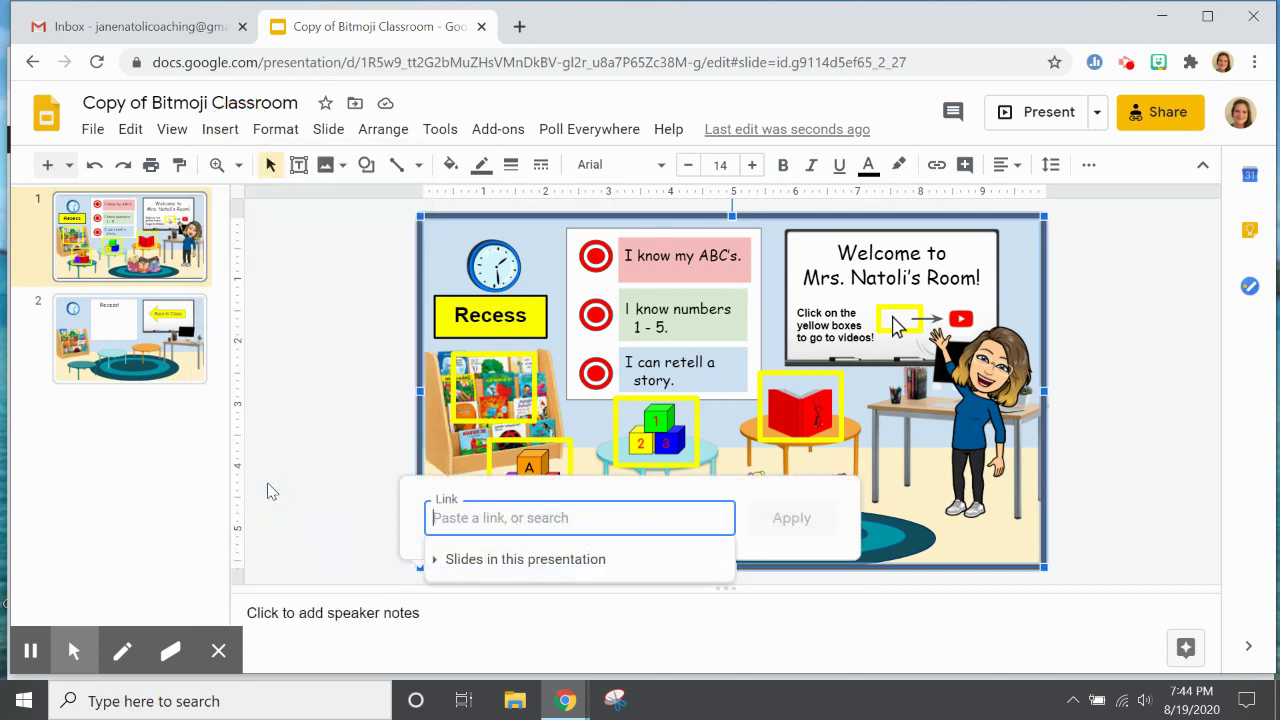
{"action": "left_click", "coordinate": [437, 562]}
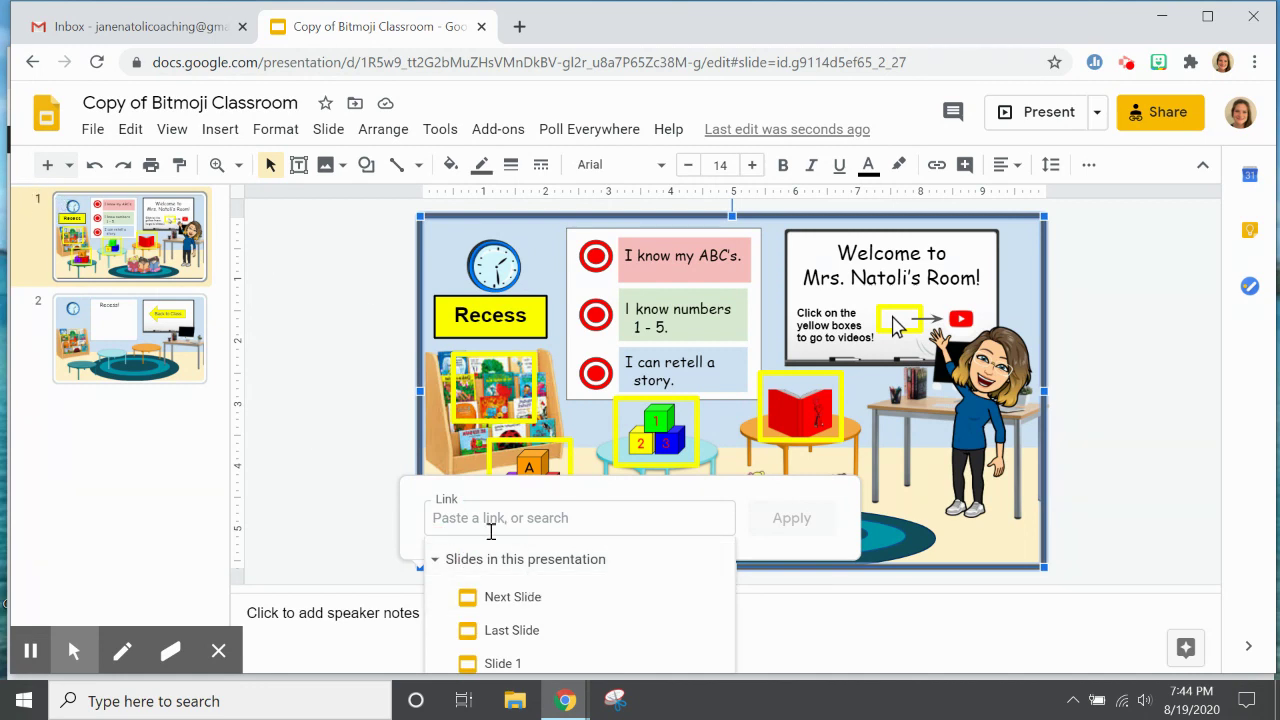
{"action": "left_click", "coordinate": [500, 665]}
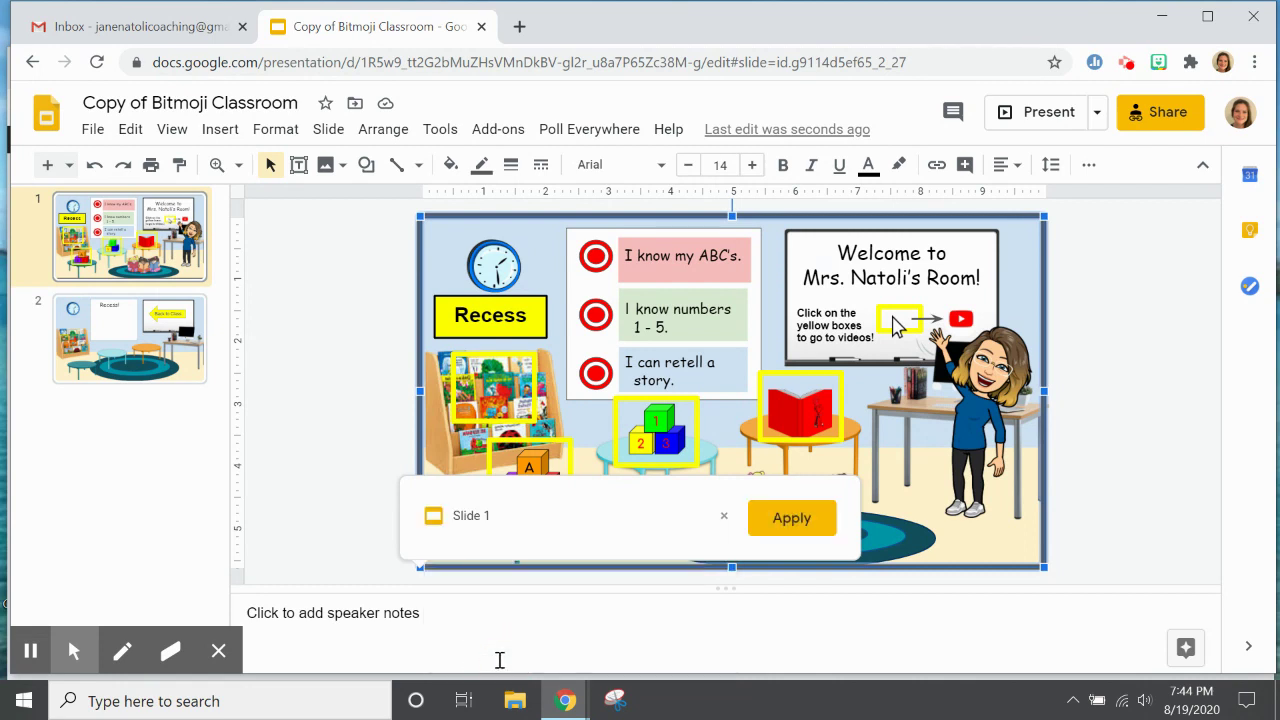
{"action": "left_click", "coordinate": [791, 517]}
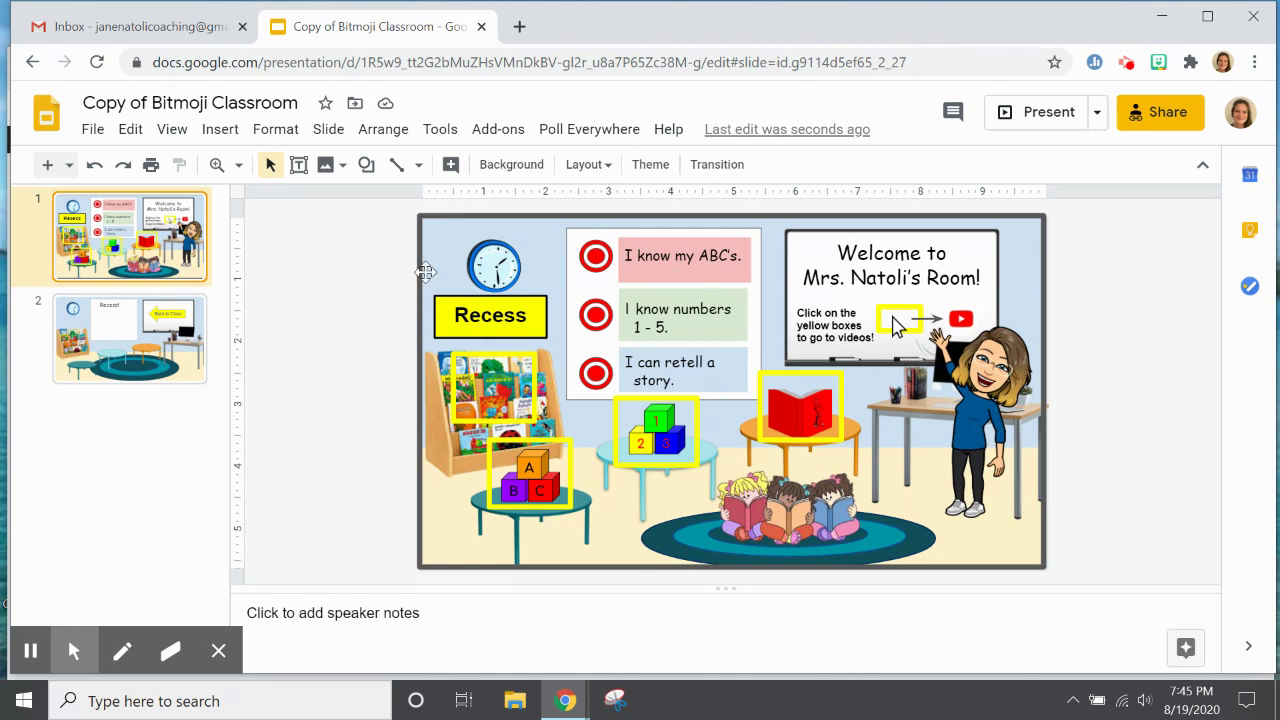
{"action": "left_click_drag", "start_coordinate": [426, 268], "coordinate": [1067, 274]}
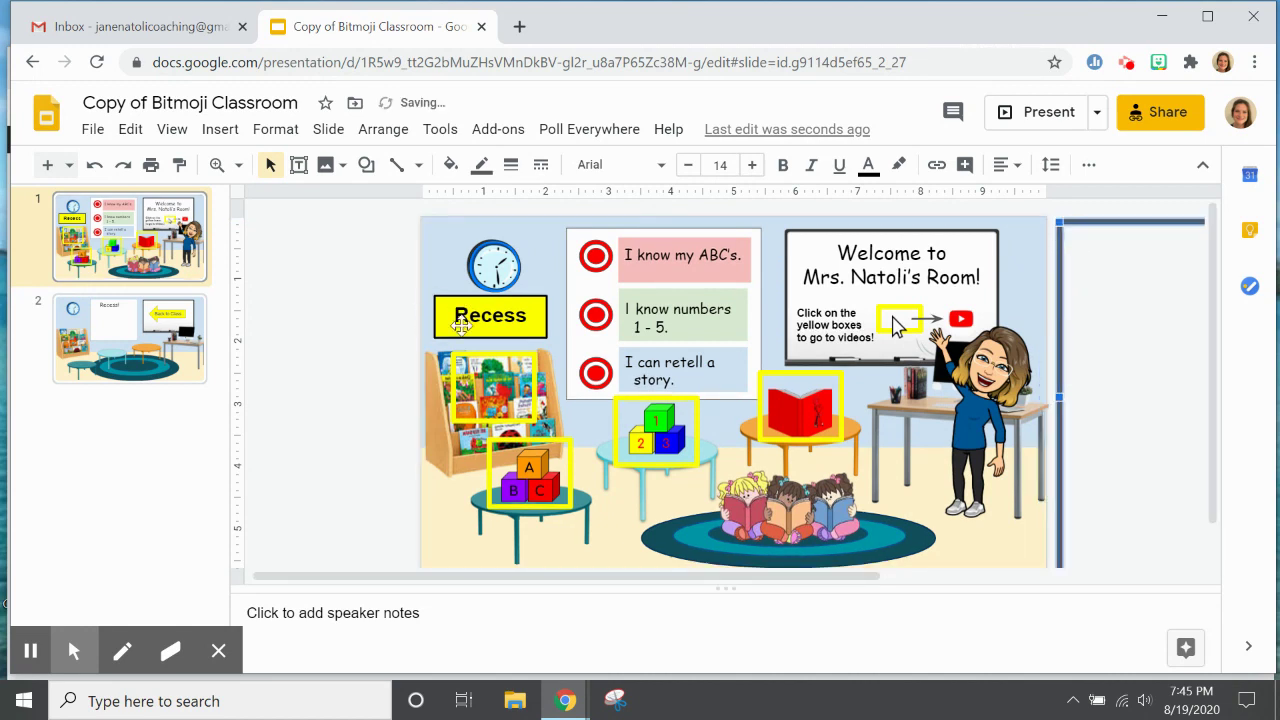
Step: Bring the bookshelf and ABC blocks link boxes to the front
{"action": "left_click", "coordinate": [462, 378]}
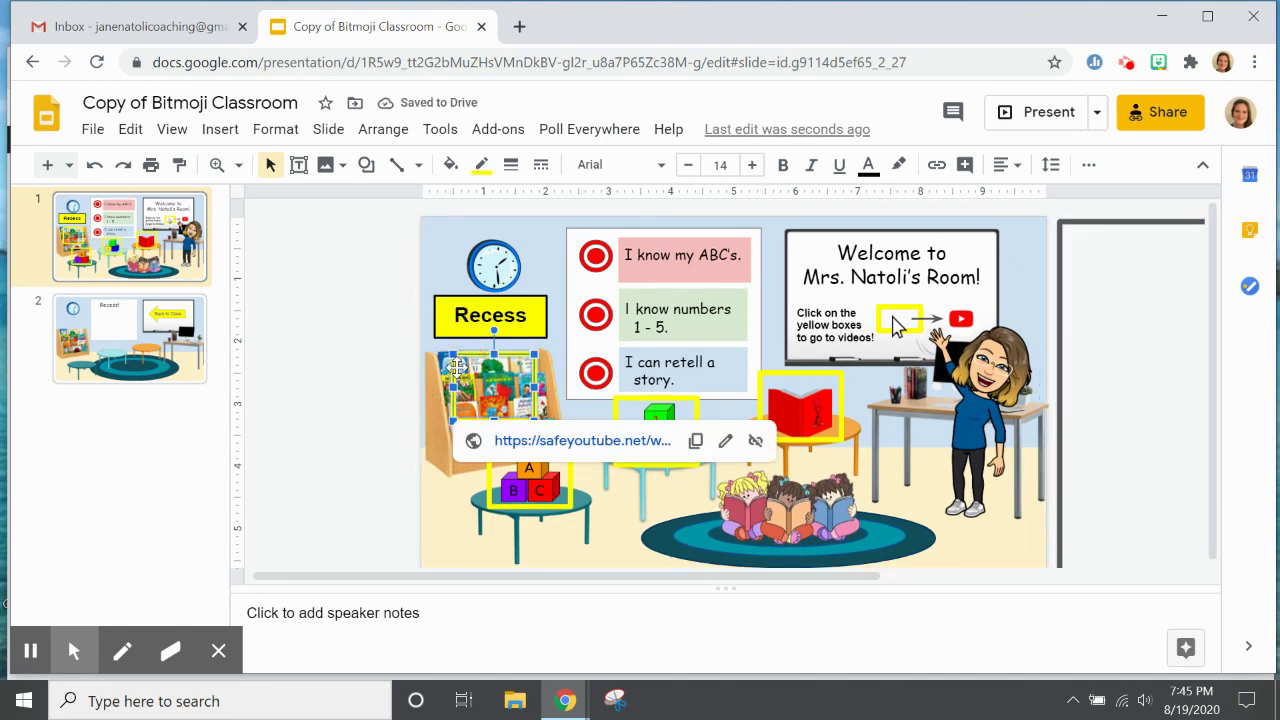
{"action": "right_click", "coordinate": [460, 372]}
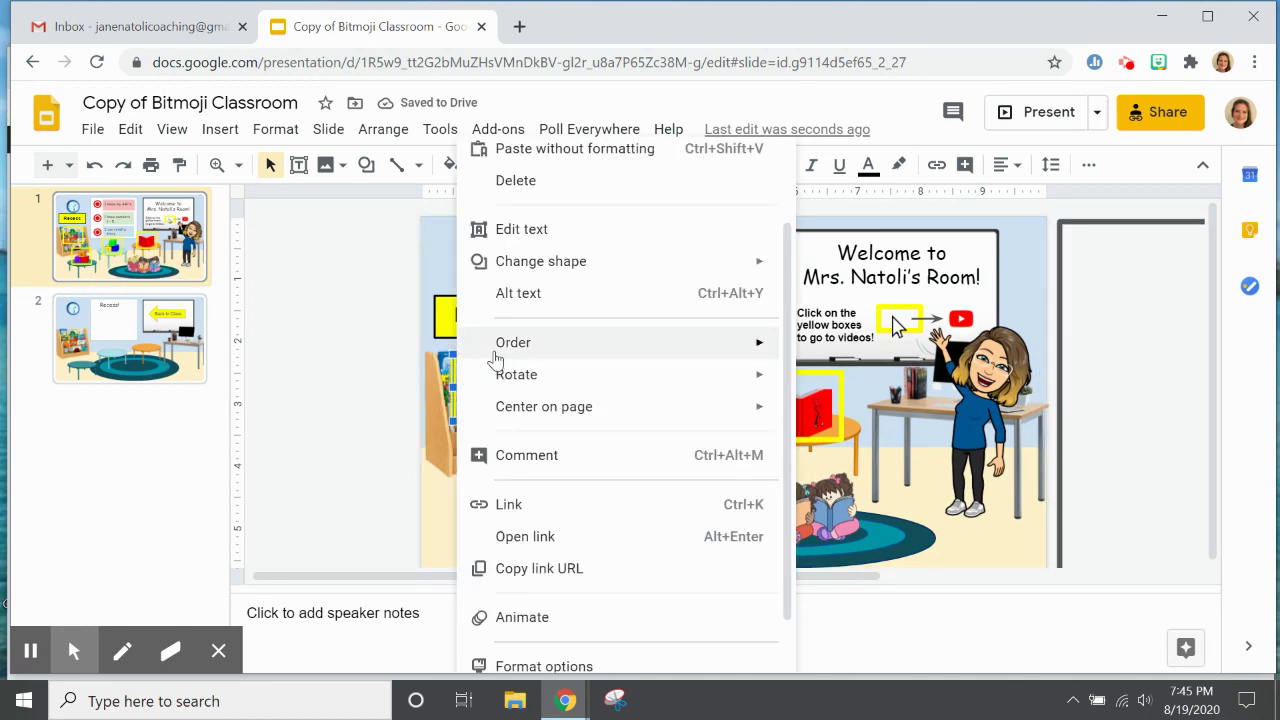
{"action": "mouse_move", "coordinate": [498, 346]}
{"action": "left_click", "coordinate": [820, 352]}
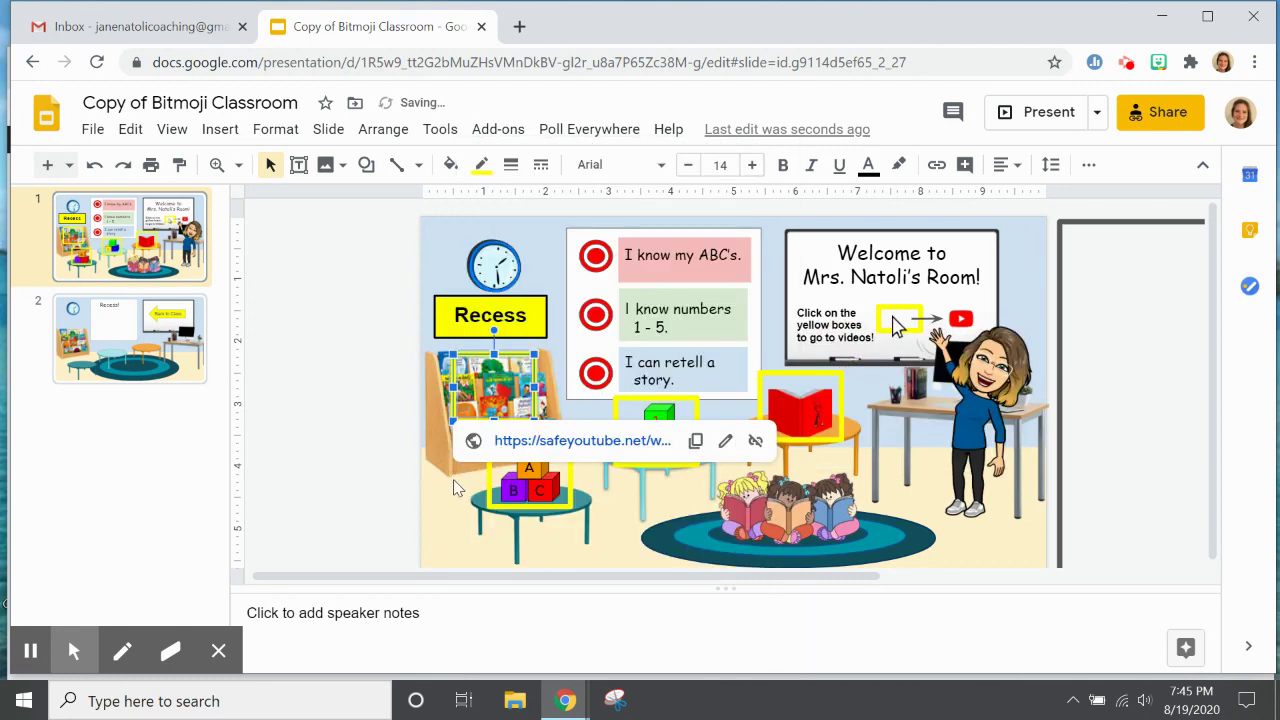
{"action": "left_click", "coordinate": [350, 470]}
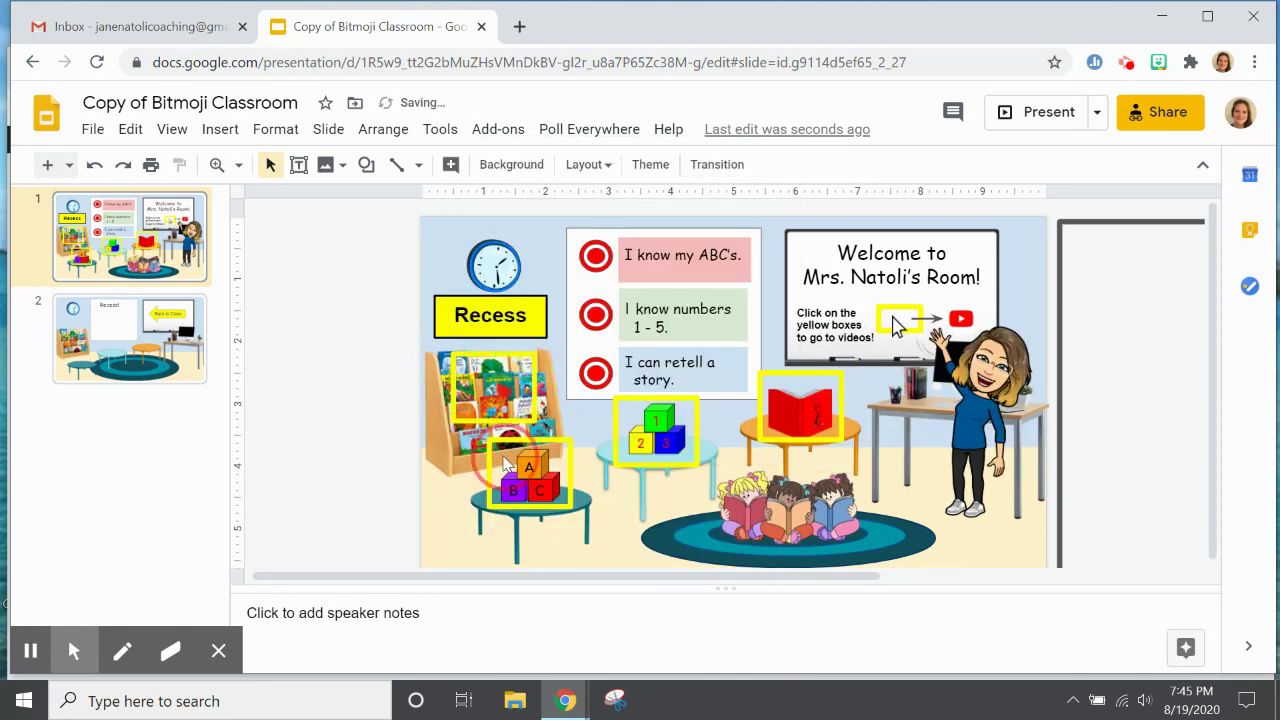
{"action": "right_click", "coordinate": [505, 462]}
{"action": "mouse_move", "coordinate": [585, 350]}
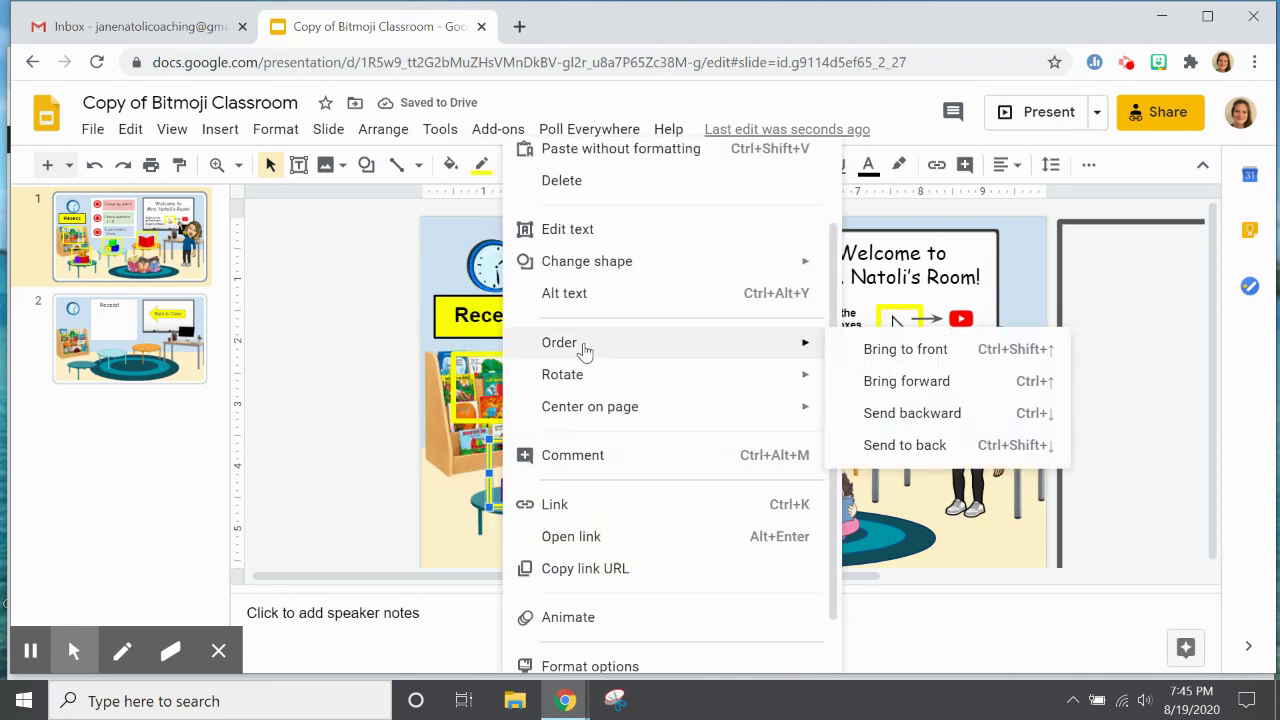
{"action": "left_click", "coordinate": [880, 351]}
Step: Bring the numbered blocks and red book link boxes to the front
{"action": "right_click", "coordinate": [665, 440]}
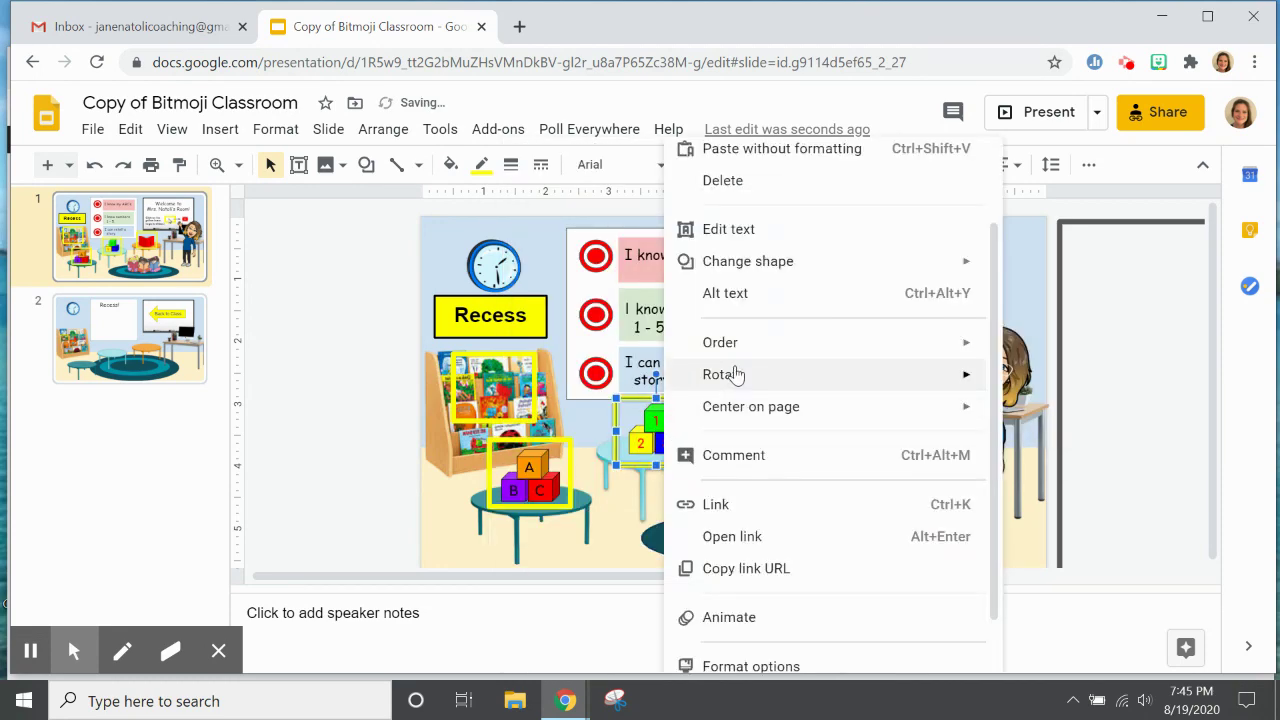
{"action": "mouse_move", "coordinate": [737, 345]}
{"action": "left_click", "coordinate": [1014, 346]}
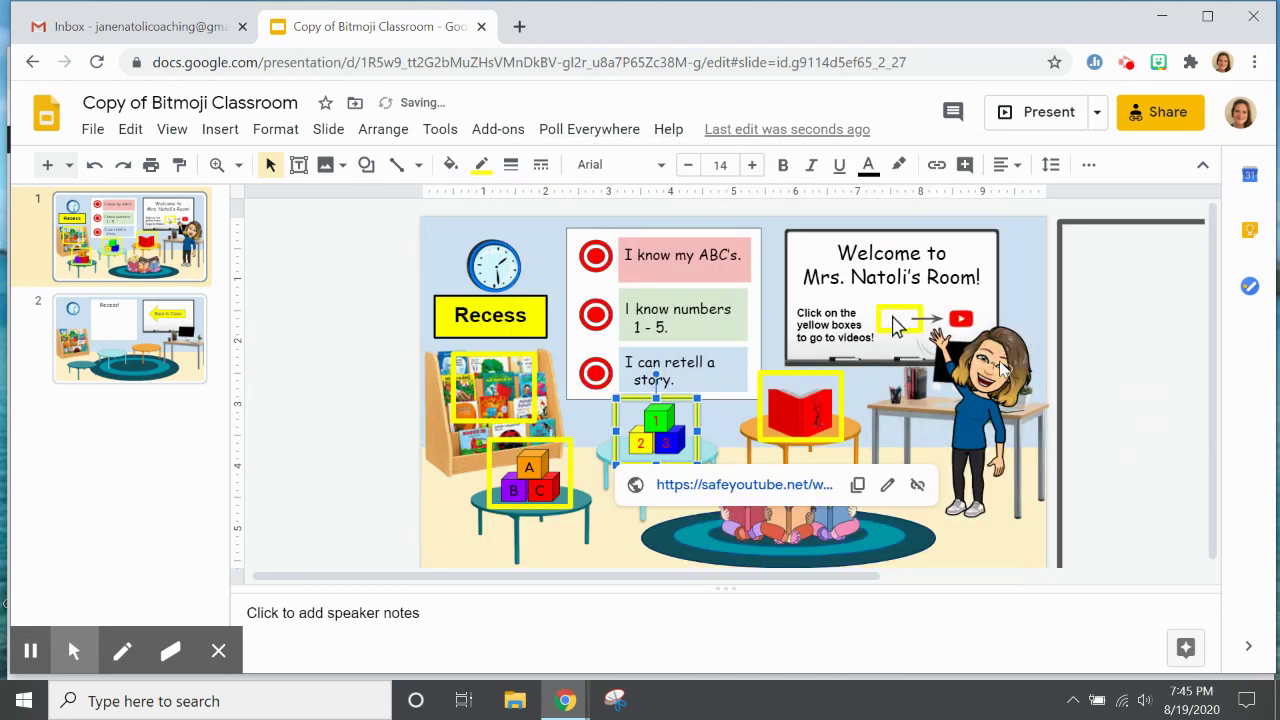
{"action": "right_click", "coordinate": [785, 398]}
{"action": "mouse_move", "coordinate": [878, 346]}
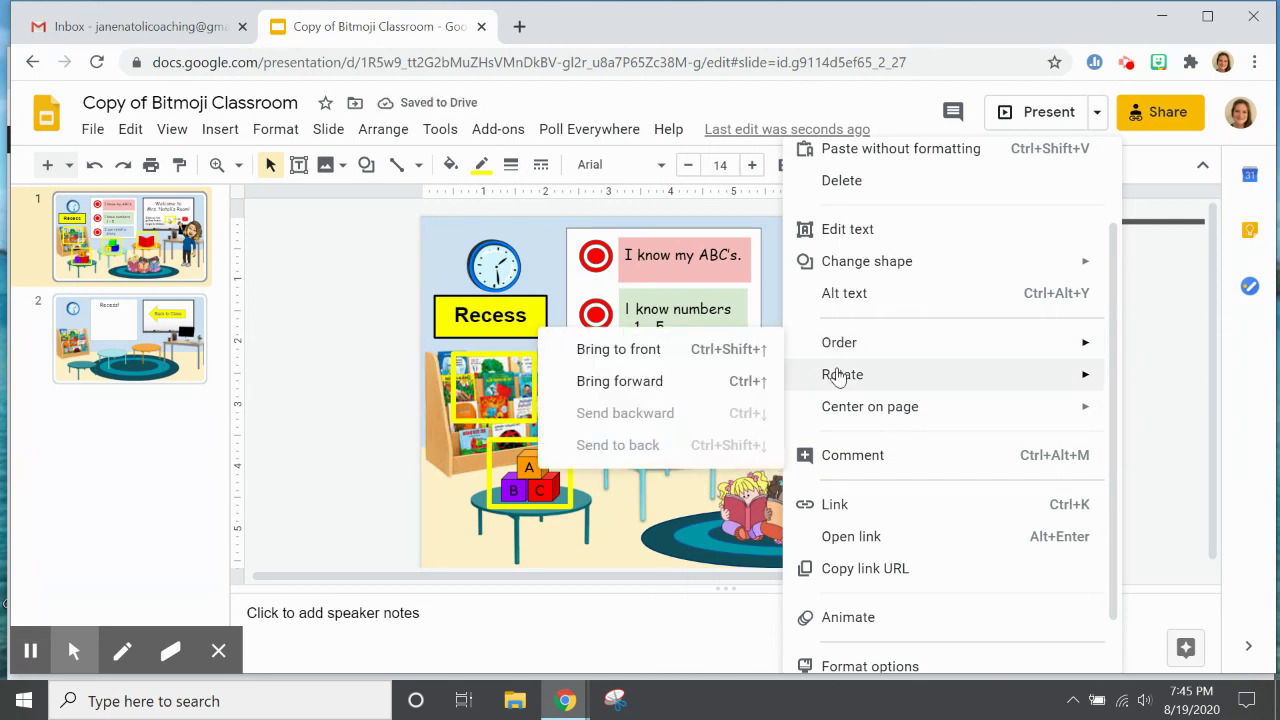
{"action": "left_click", "coordinate": [672, 352]}
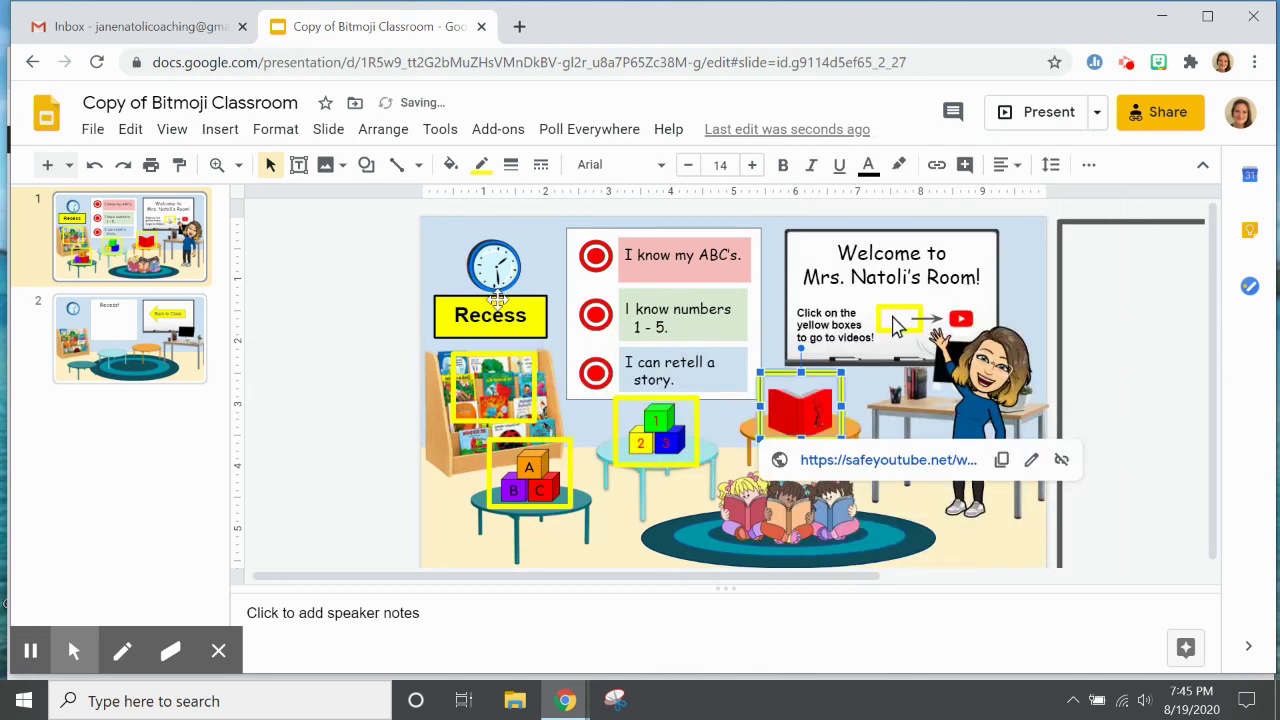
Step: Bring the Recess box to the front and move the full-slide box back over the slide
{"action": "left_click", "coordinate": [437, 298]}
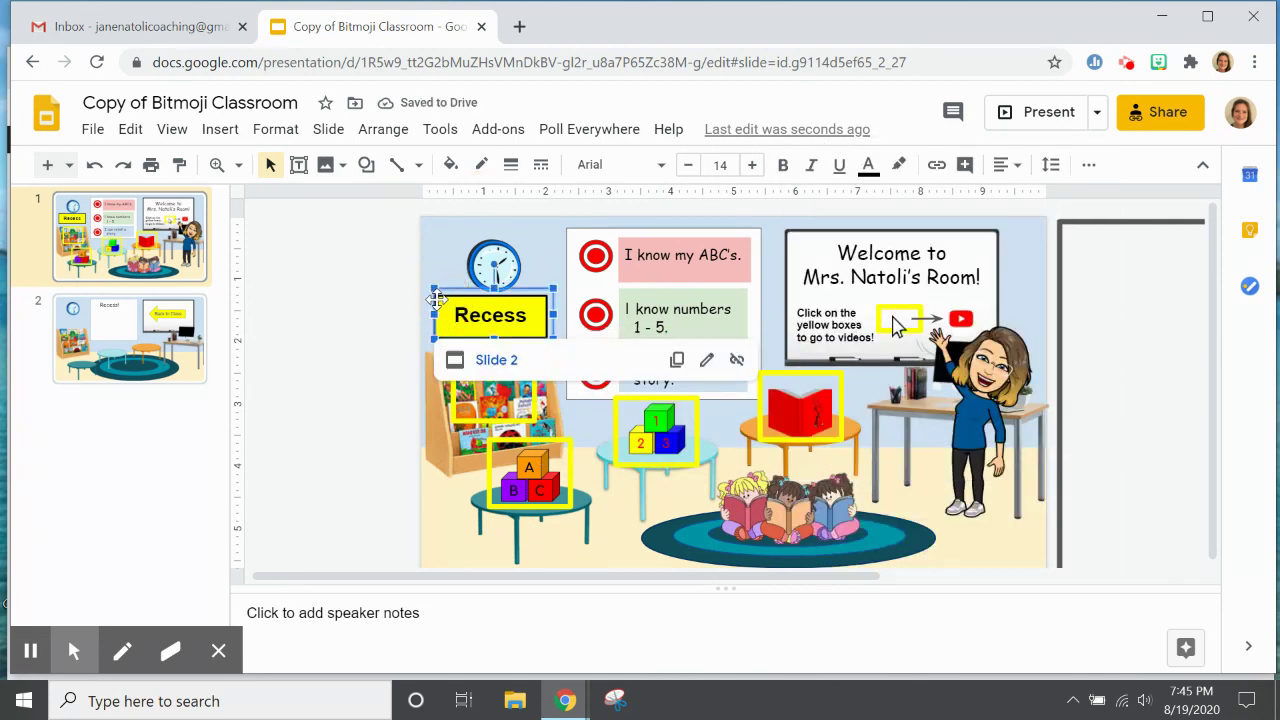
{"action": "left_click", "coordinate": [446, 315]}
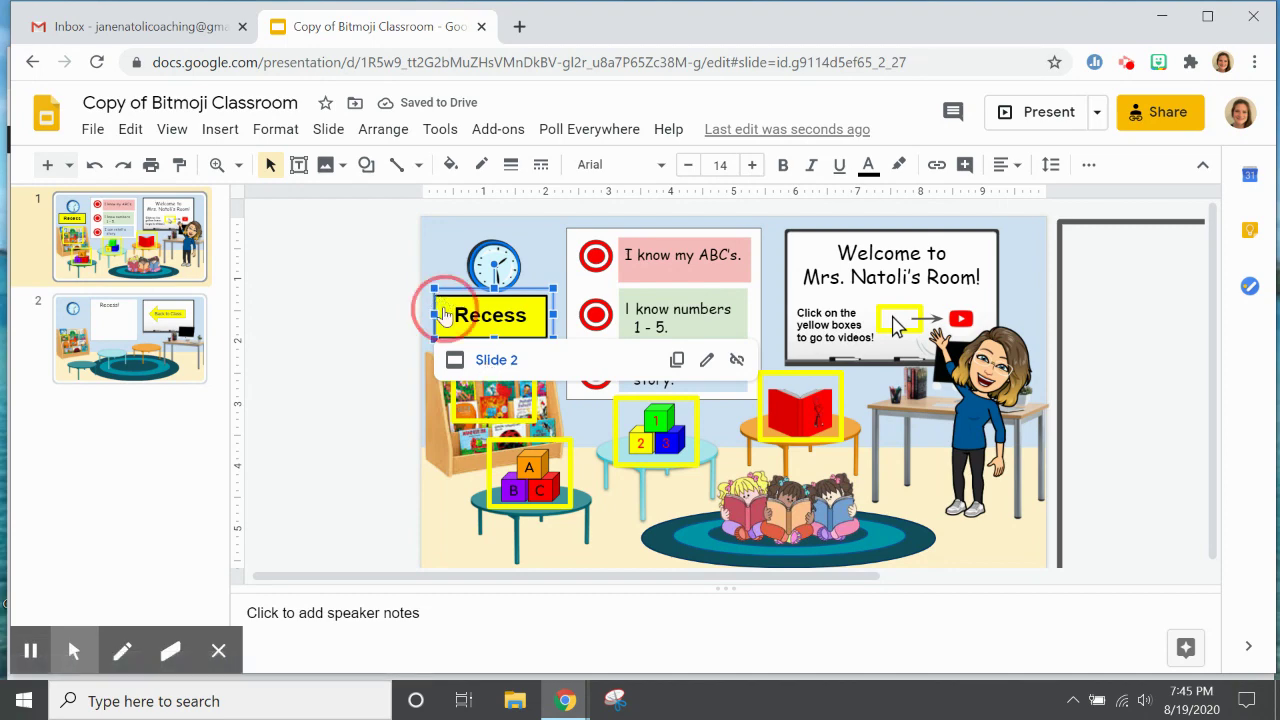
{"action": "right_click", "coordinate": [446, 315]}
{"action": "mouse_move", "coordinate": [757, 347]}
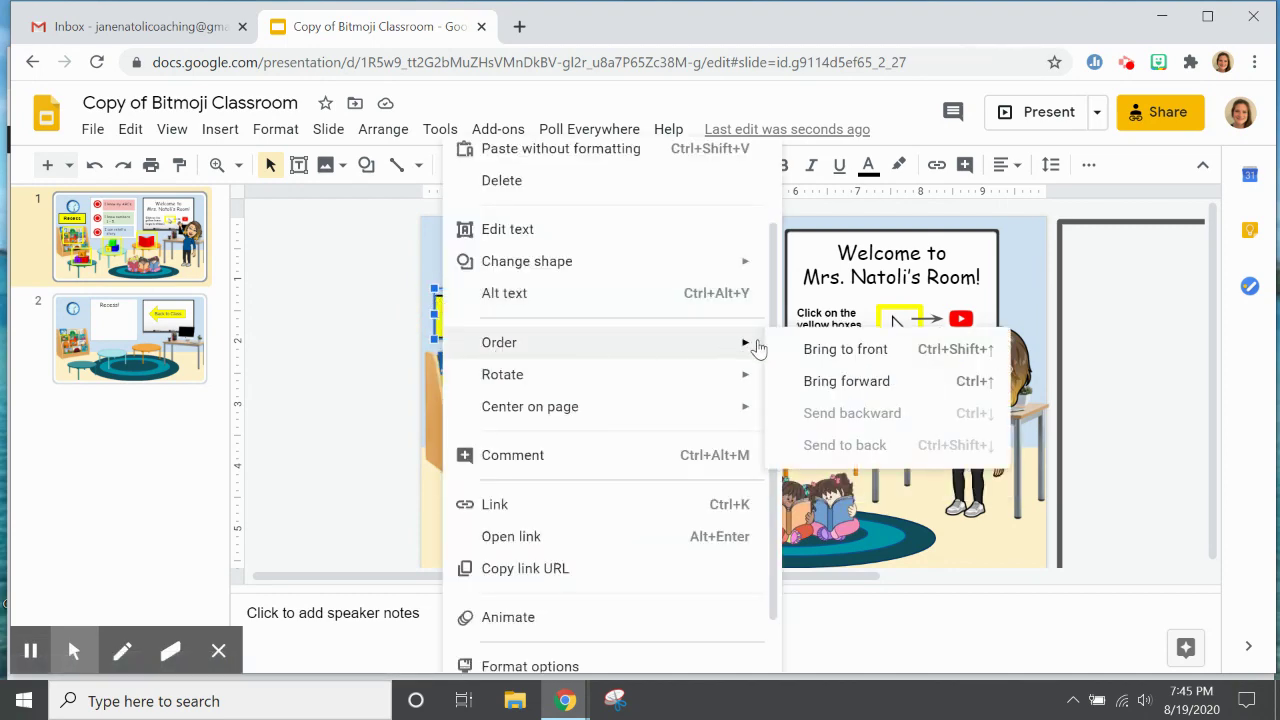
{"action": "left_click", "coordinate": [829, 349]}
{"action": "left_click", "coordinate": [452, 383]}
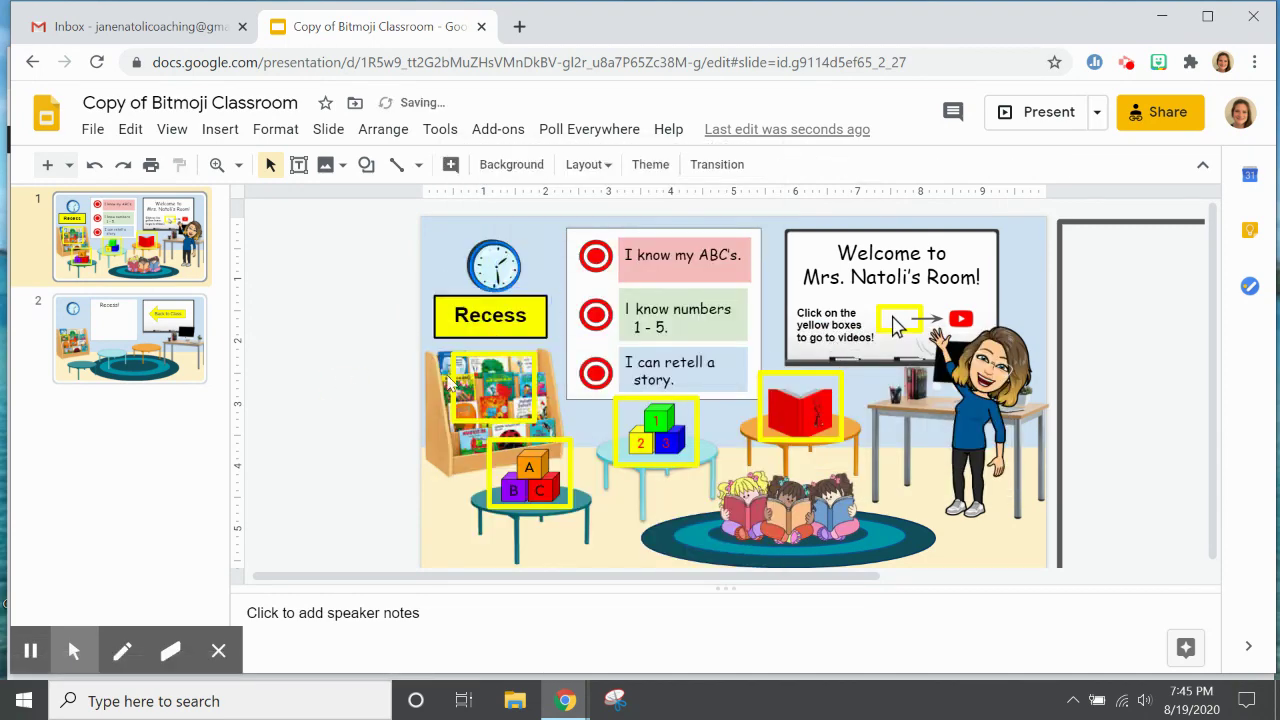
{"action": "left_click_drag", "start_coordinate": [1170, 300], "coordinate": [535, 300]}
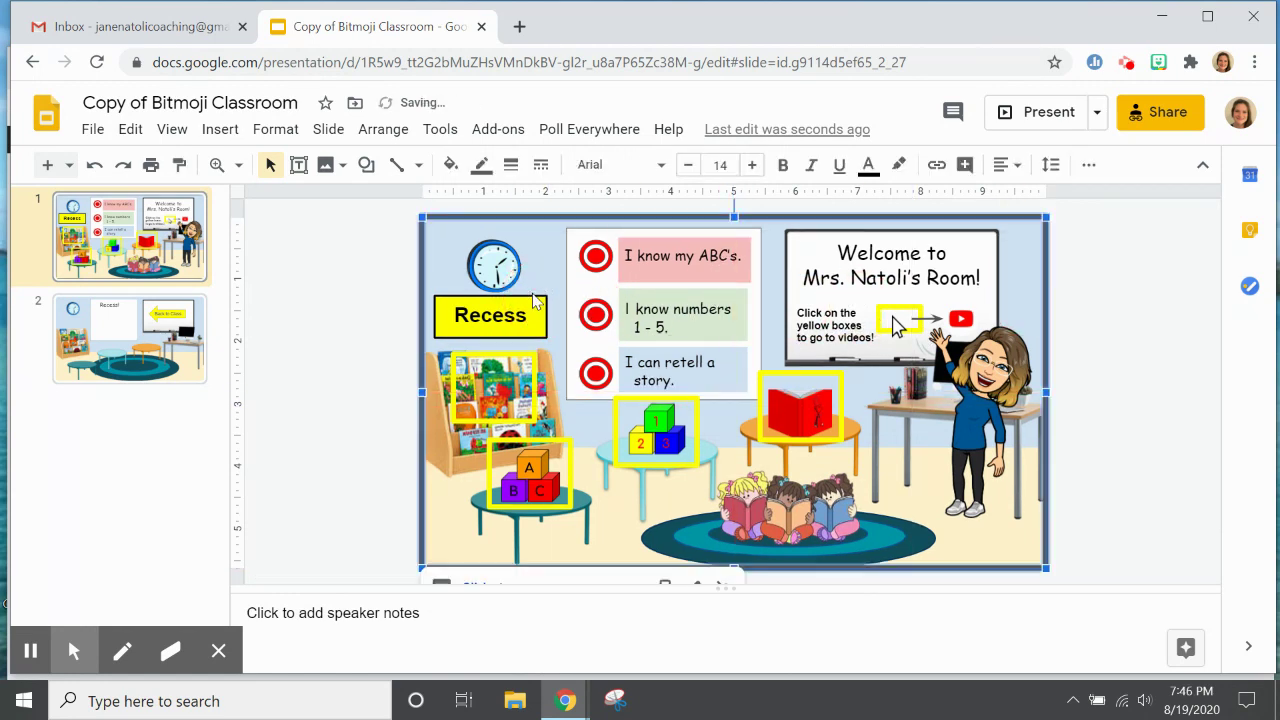
Step: Set the full-slide box's border colour to Transparent
{"action": "left_click", "coordinate": [358, 311]}
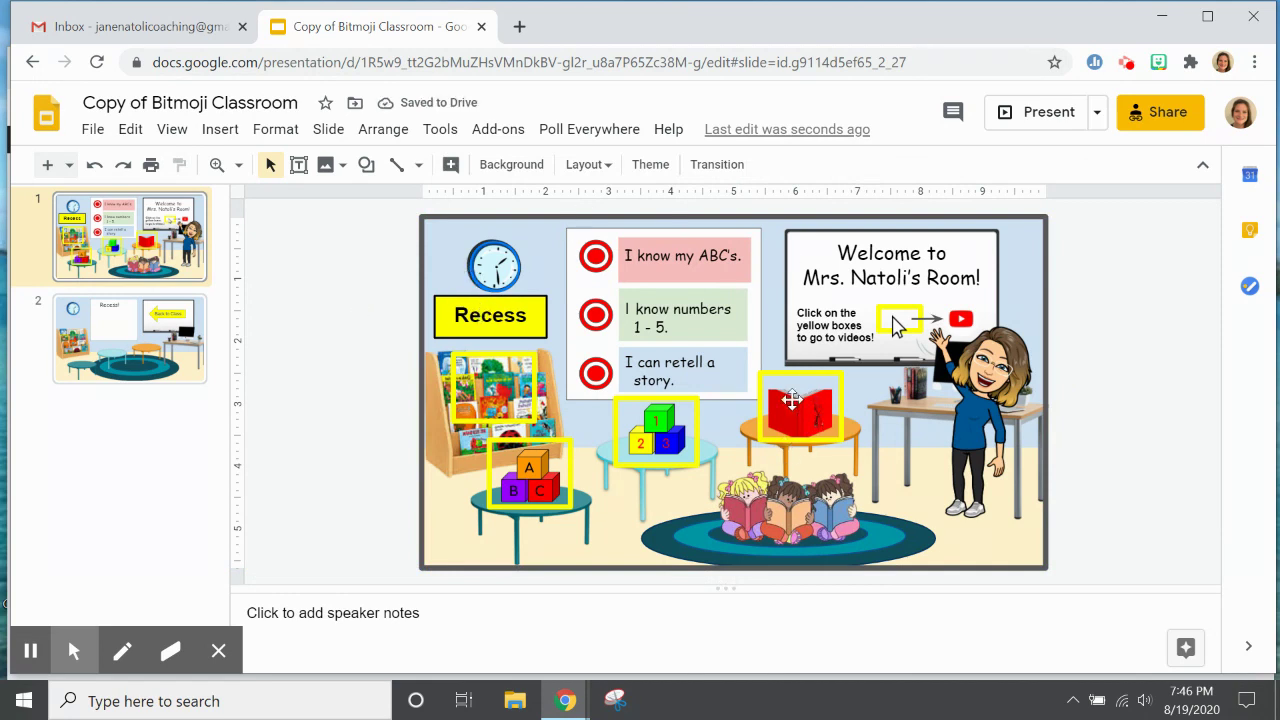
{"action": "left_click", "coordinate": [426, 219]}
{"action": "left_click", "coordinate": [481, 164]}
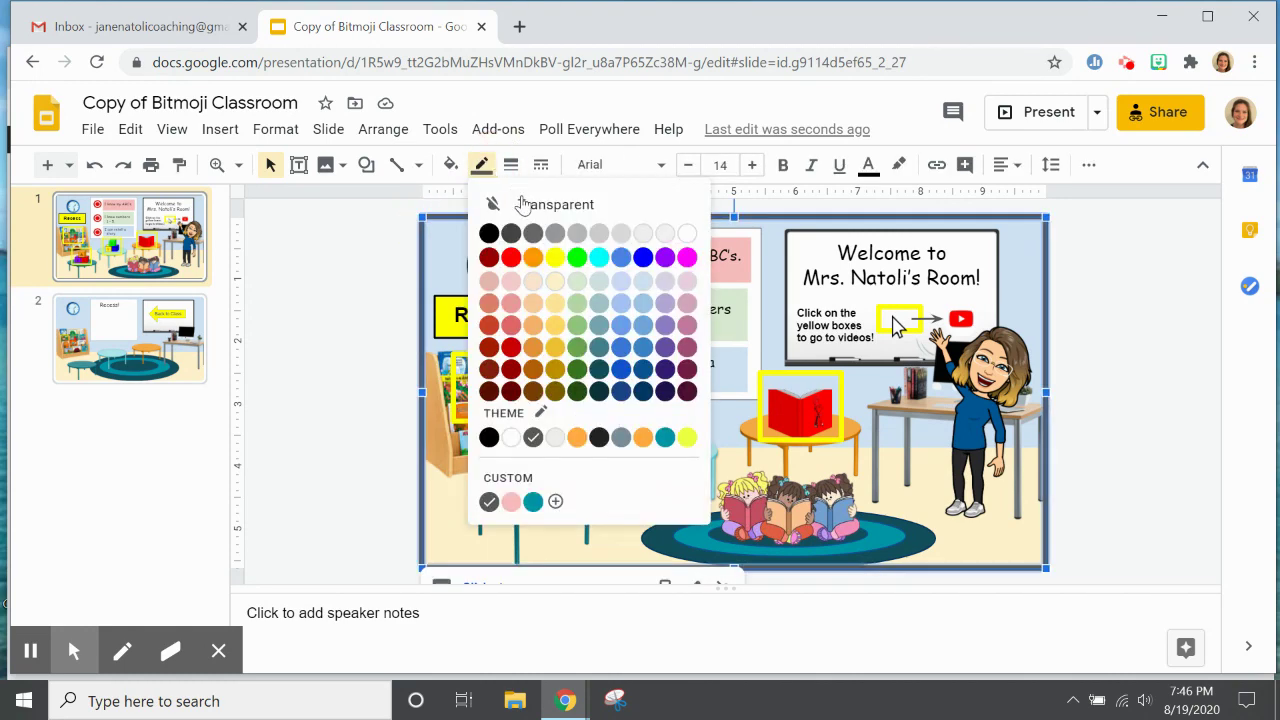
{"action": "left_click", "coordinate": [523, 198]}
{"action": "left_click", "coordinate": [342, 288]}
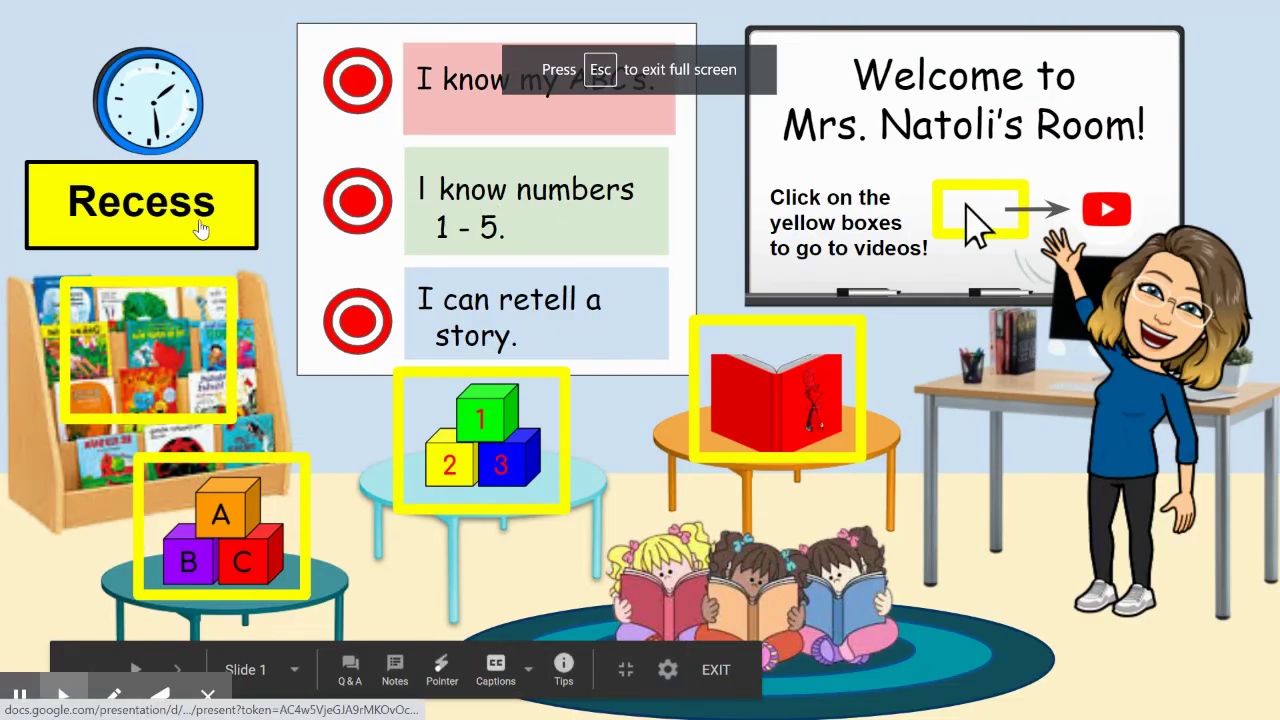
Step: Follow the Recess link in the slideshow to reach the Recess! slide
{"action": "left_click", "coordinate": [188, 221]}
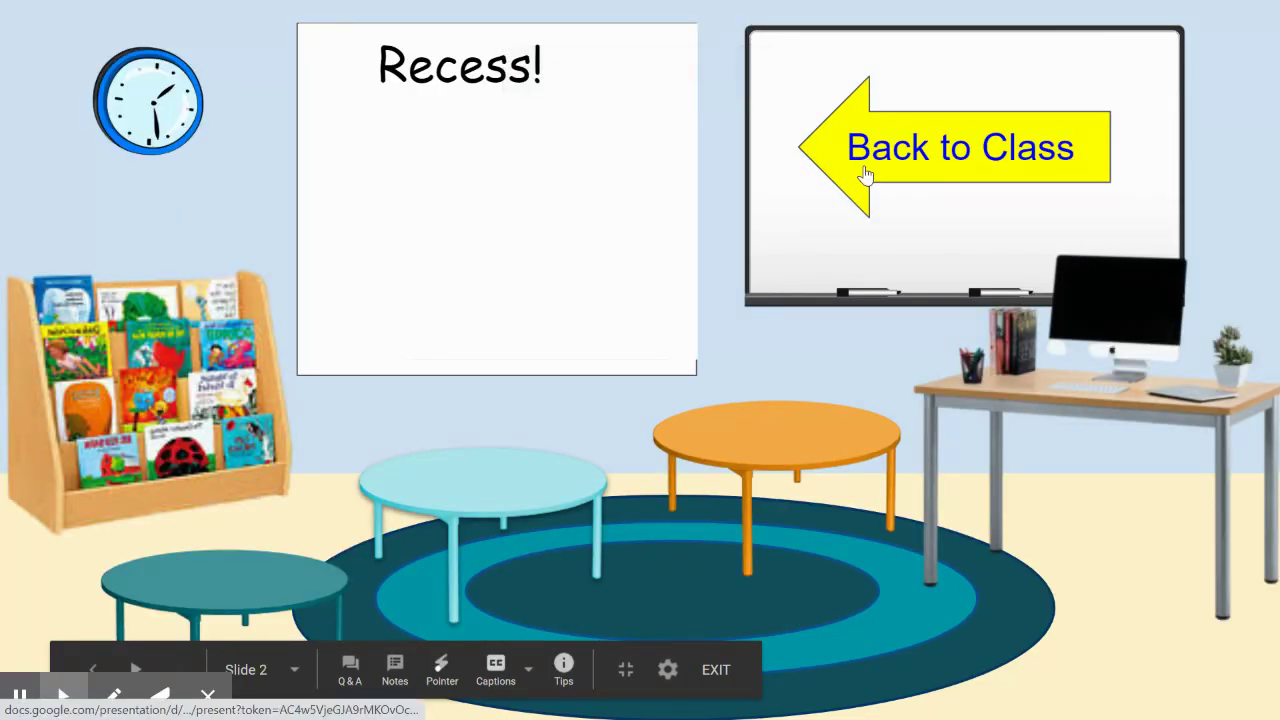